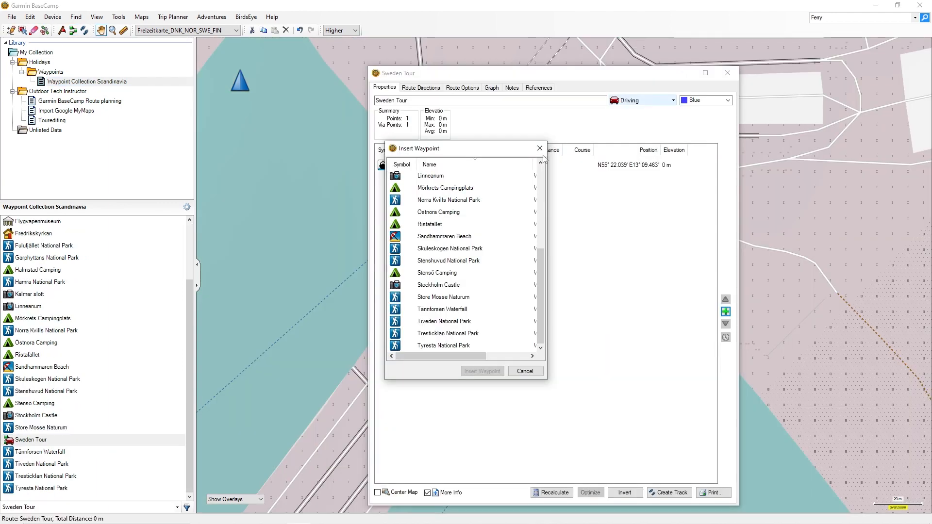
Step: Add Ferry Port Trelleborg, Sandhammaren Beach and Björnlandets National Park to the Sweden Tour route
{"action": "scroll", "coordinate": [447, 238], "scroll_direction": "up", "scroll_amount": 10}
{"action": "left_click", "coordinate": [444, 224]}
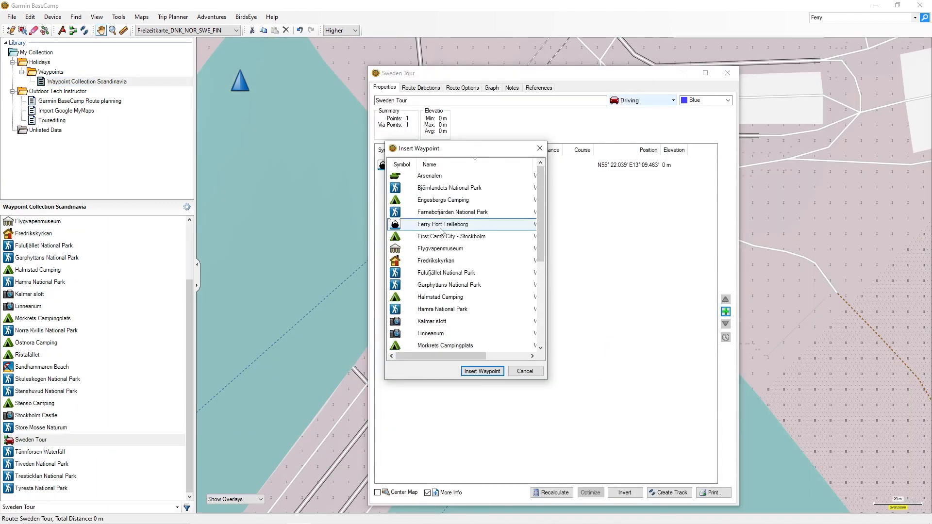
{"action": "left_click", "coordinate": [485, 372]}
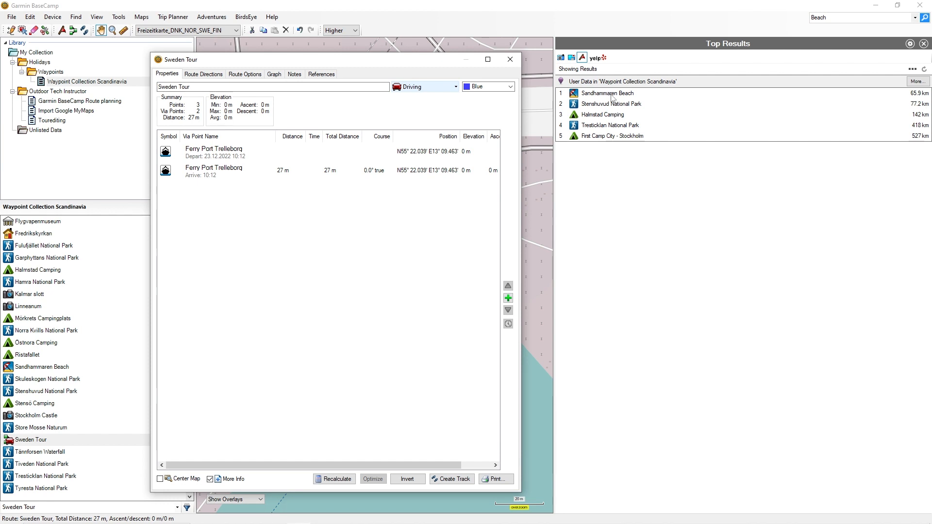
{"action": "left_click_drag", "start_coordinate": [757, 92], "coordinate": [221, 164]}
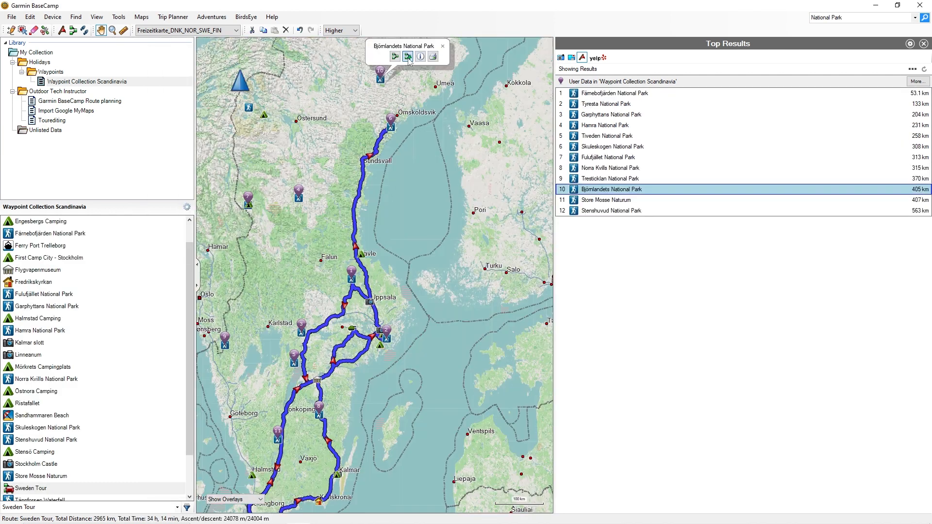
{"action": "left_click", "coordinate": [408, 57]}
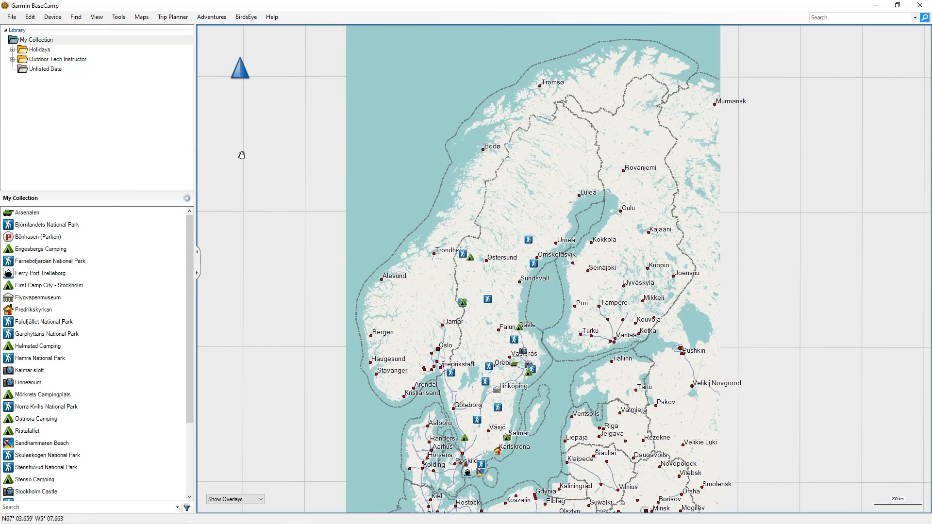
Step: Show the Detail Level, Edit and Map Products tool sets above the map
{"action": "right_click", "coordinate": [455, 19]}
{"action": "left_click", "coordinate": [460, 21]}
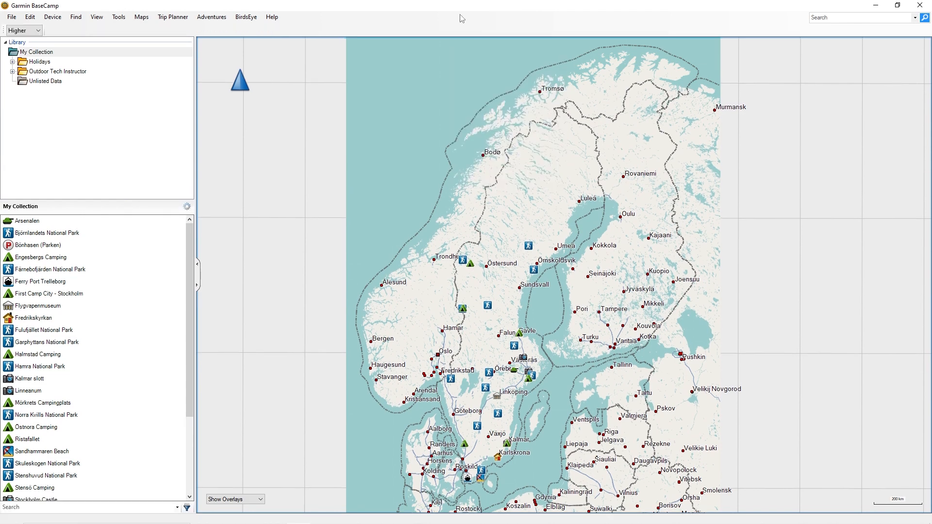
{"action": "right_click", "coordinate": [461, 24]}
{"action": "left_click", "coordinate": [478, 43]}
{"action": "right_click", "coordinate": [468, 28]}
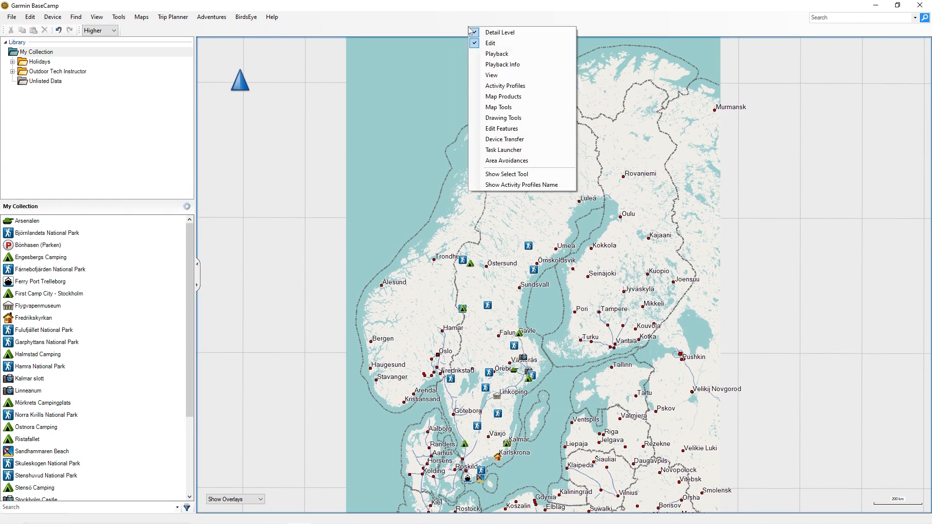
{"action": "left_click", "coordinate": [500, 97]}
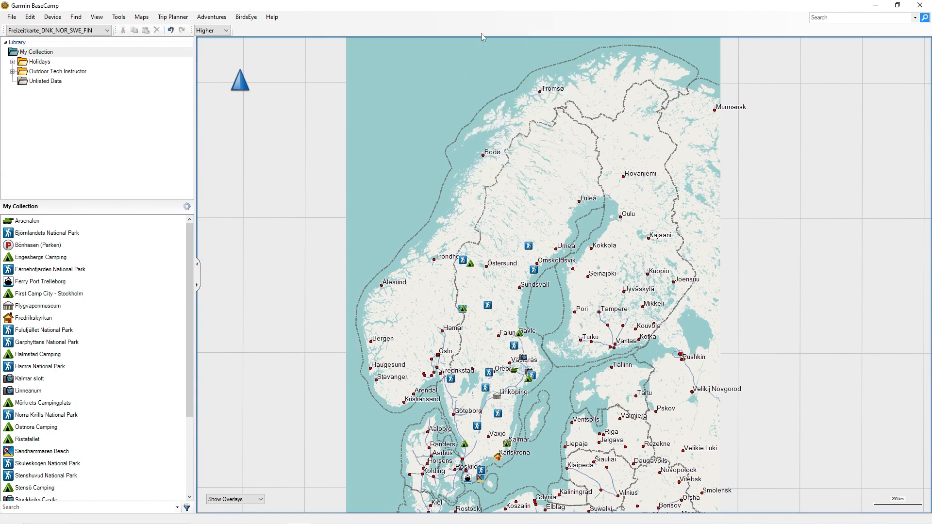
Step: Show the Map Tools, Drawing Tools and Edit Features tool sets as well
{"action": "right_click", "coordinate": [477, 24]}
{"action": "left_click", "coordinate": [500, 105]}
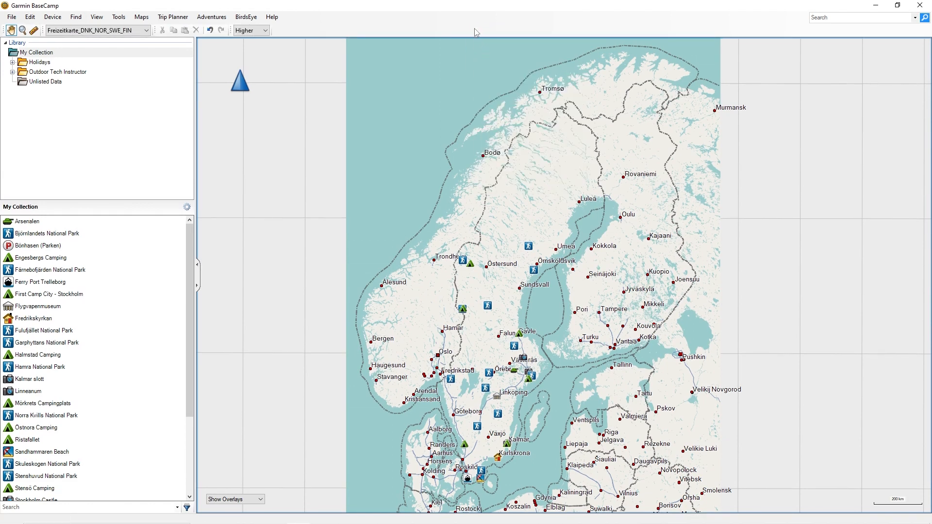
{"action": "right_click", "coordinate": [477, 26]}
{"action": "left_click", "coordinate": [503, 116]}
{"action": "right_click", "coordinate": [469, 28]}
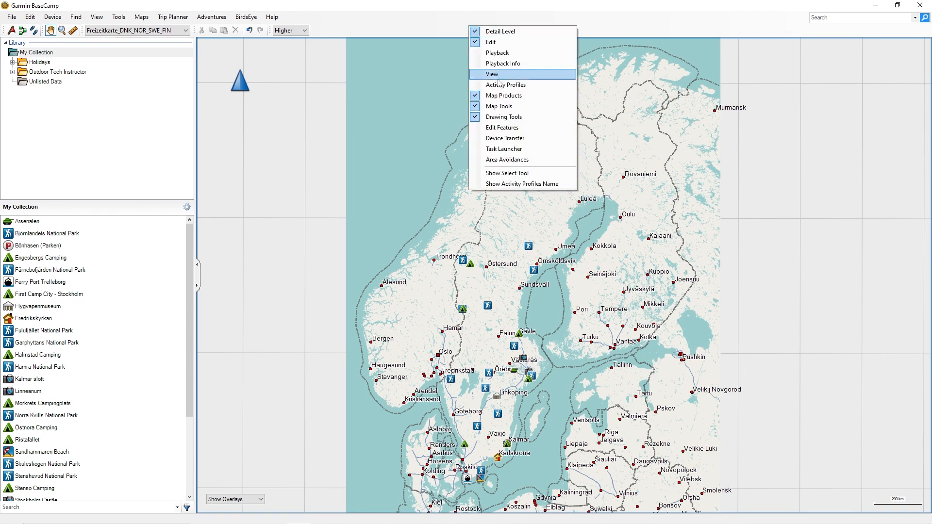
{"action": "left_click", "coordinate": [497, 128]}
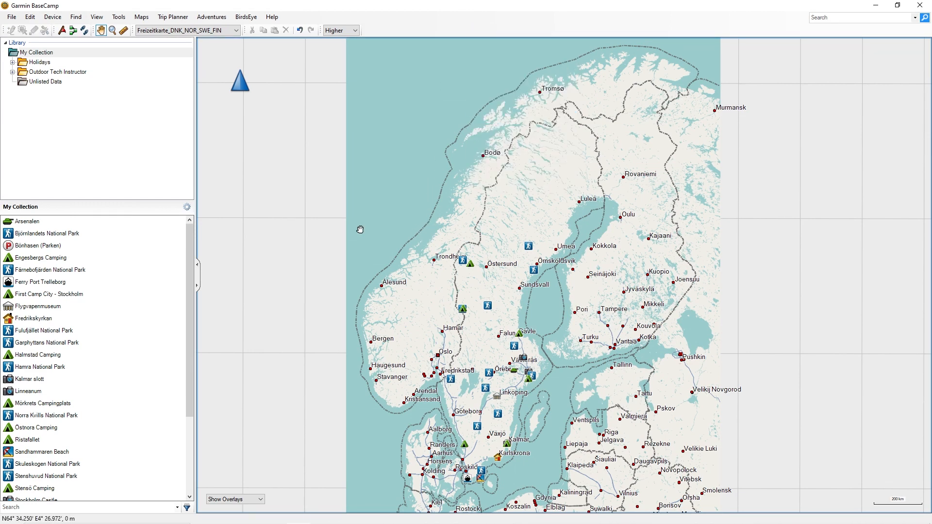
Step: Choose Freizeitkarte_DNK_NOR_SWE_FIN as the displayed map product
{"action": "left_click", "coordinate": [176, 32]}
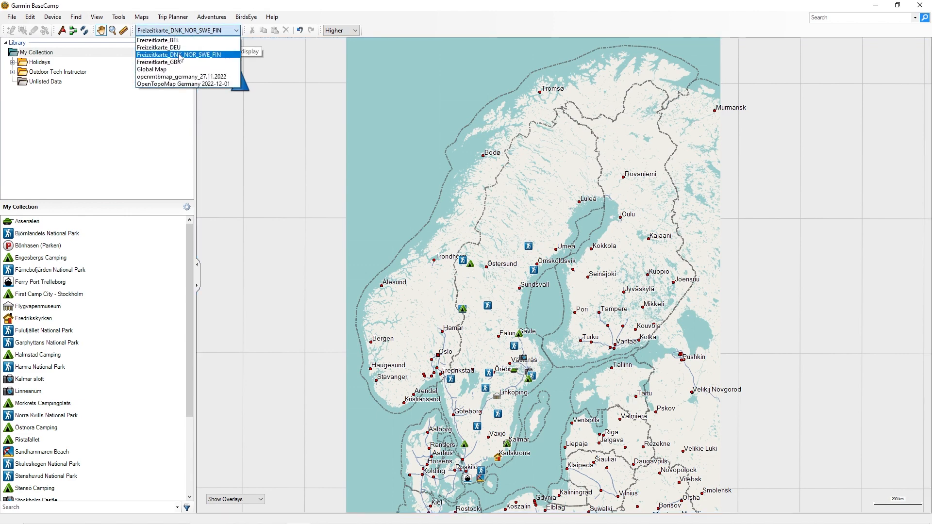
{"action": "left_click", "coordinate": [180, 55]}
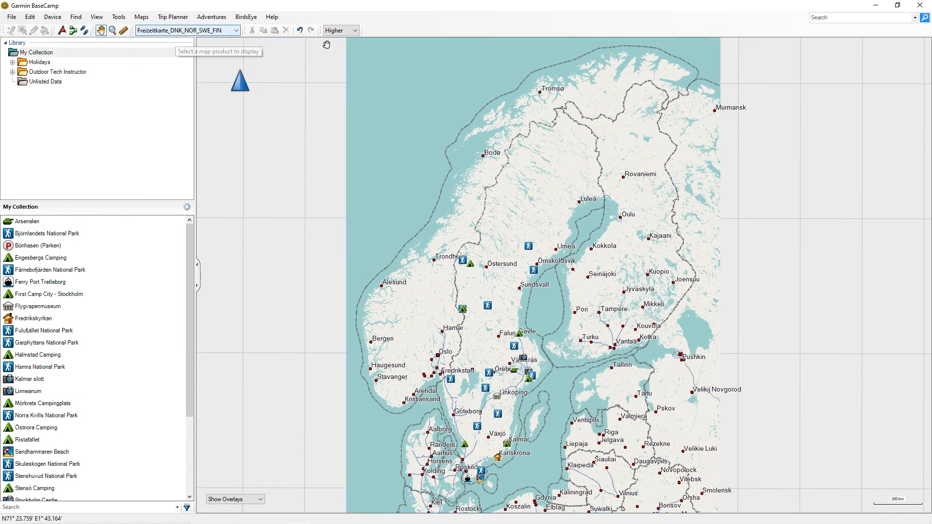
Step: Try the Highest map detail level and set it back to Higher
{"action": "left_click", "coordinate": [341, 30]}
{"action": "left_click", "coordinate": [341, 86]}
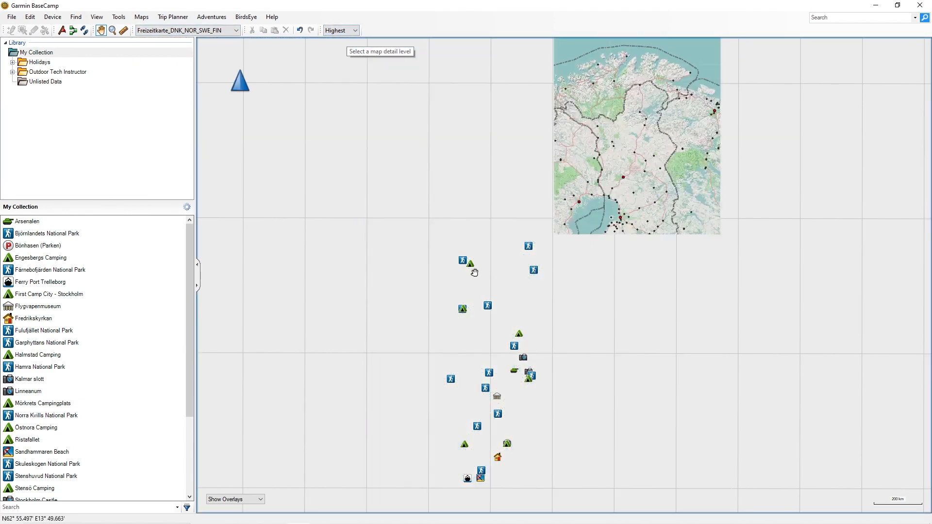
{"action": "left_click", "coordinate": [341, 30]}
{"action": "left_click", "coordinate": [334, 78]}
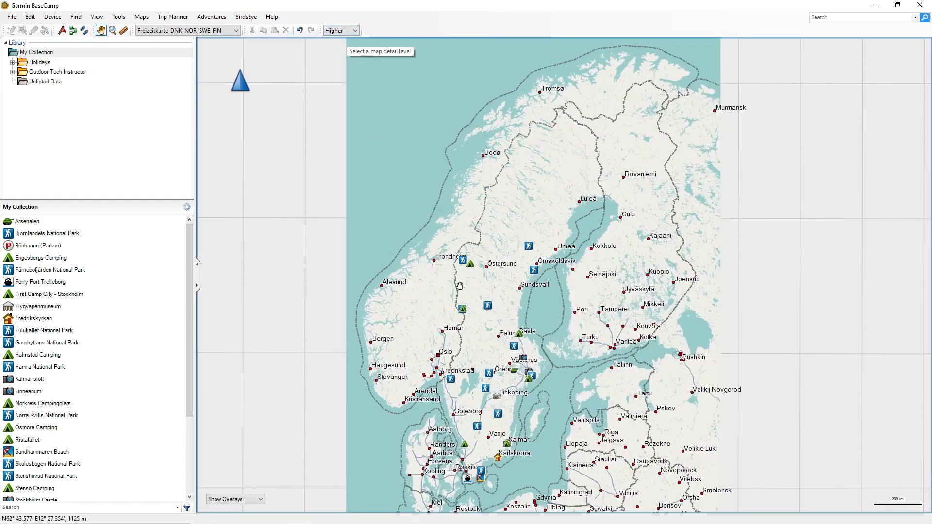
Step: Expand the Outdoor Tech Instructor folder and select its Garmin BaseCamp Route planning list, keeping the list's name
{"action": "left_click_drag", "start_coordinate": [481, 342], "coordinate": [487, 315]}
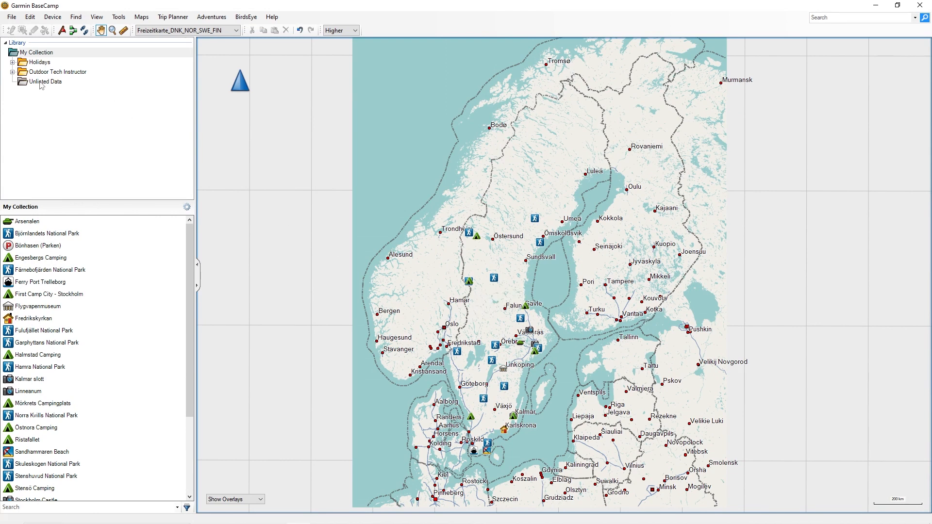
{"action": "left_click", "coordinate": [16, 74]}
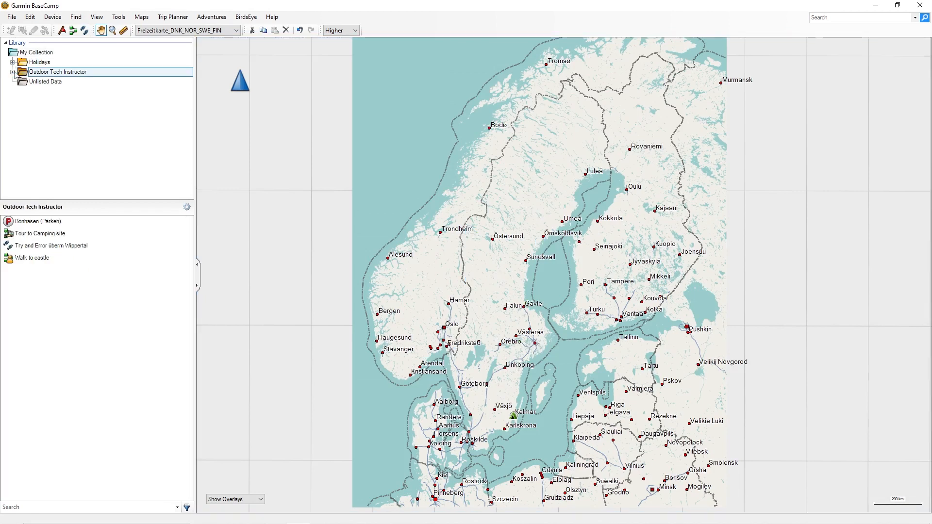
{"action": "left_click", "coordinate": [14, 72]}
{"action": "left_click", "coordinate": [60, 83]}
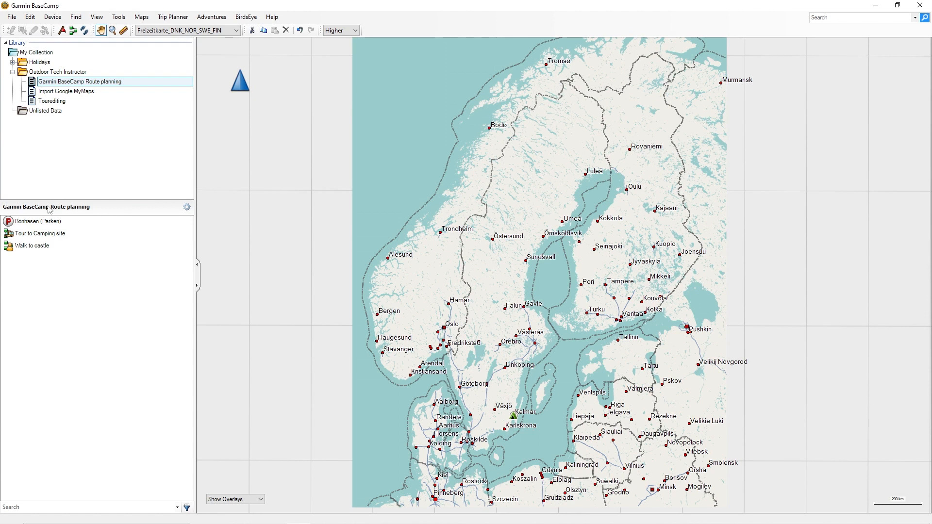
{"action": "left_click", "coordinate": [49, 83]}
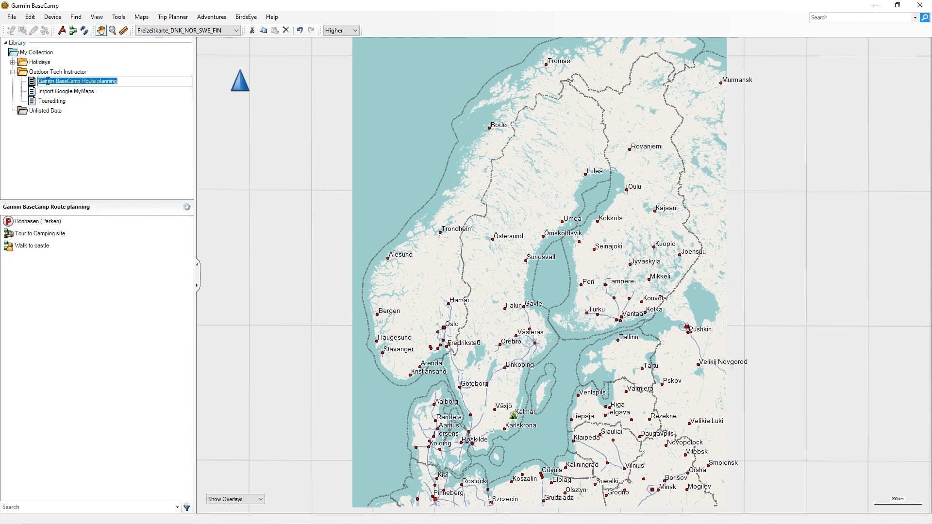
{"action": "left_click", "coordinate": [30, 81]}
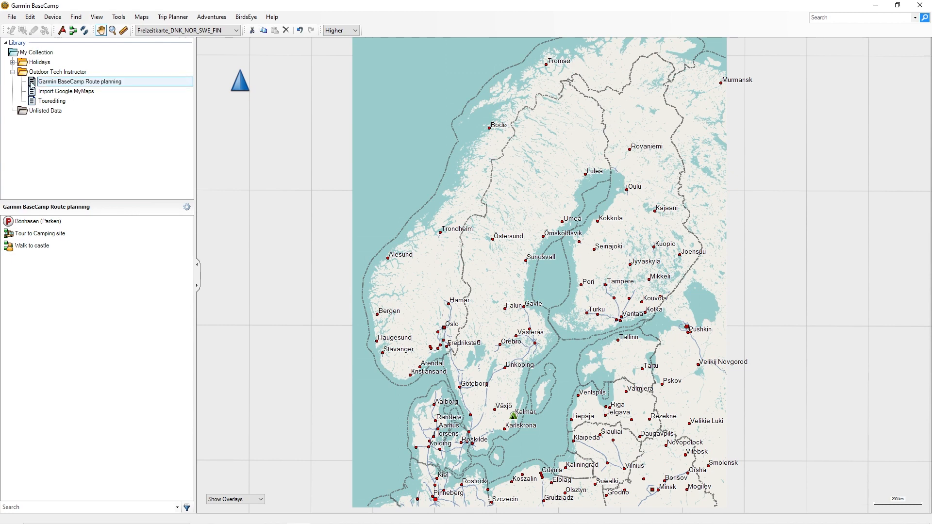
Step: Start a new route and open the Waypoint Collection Scandinavia list inside the Holidays folder
{"action": "left_click", "coordinate": [73, 32]}
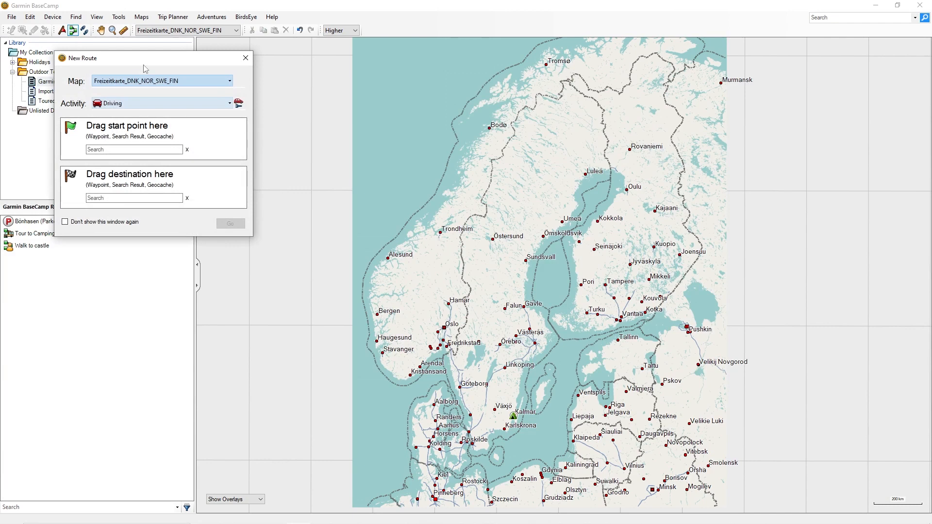
{"action": "left_click_drag", "start_coordinate": [139, 60], "coordinate": [495, 109]}
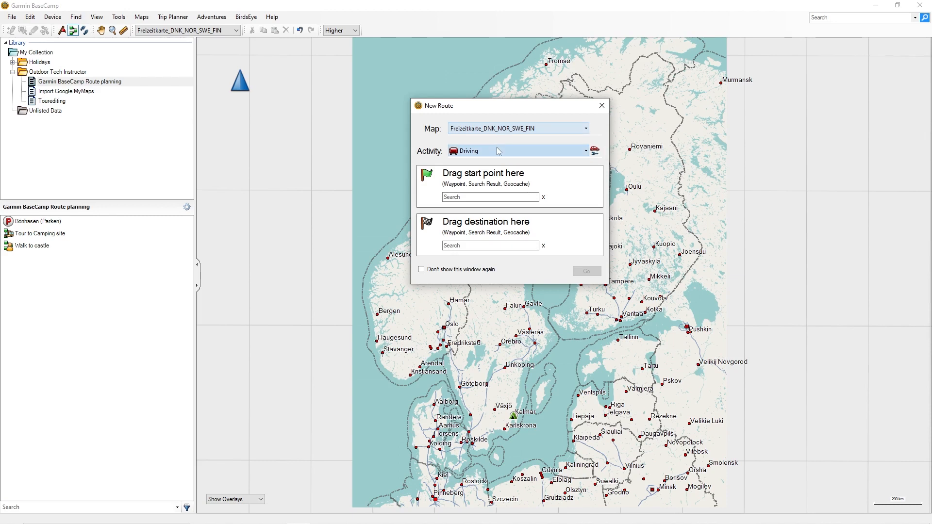
{"action": "left_click", "coordinate": [477, 196]}
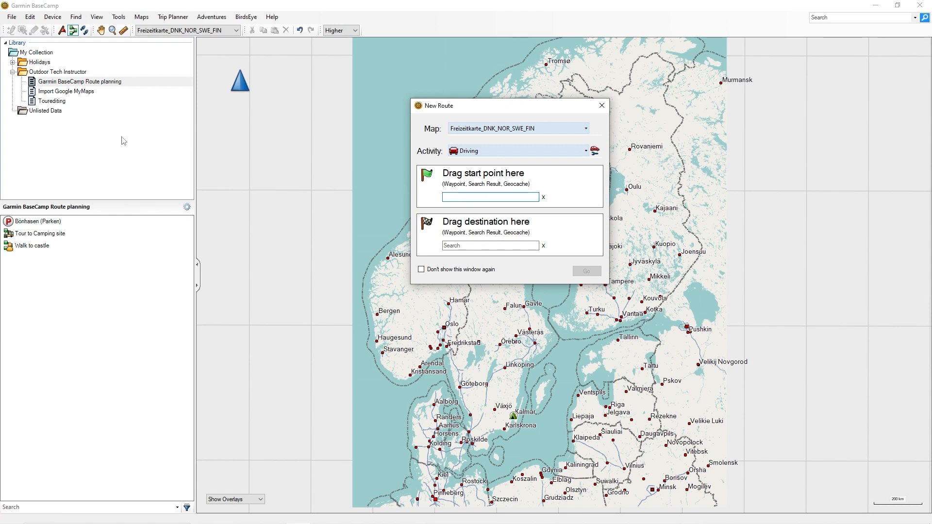
{"action": "left_click", "coordinate": [13, 63]}
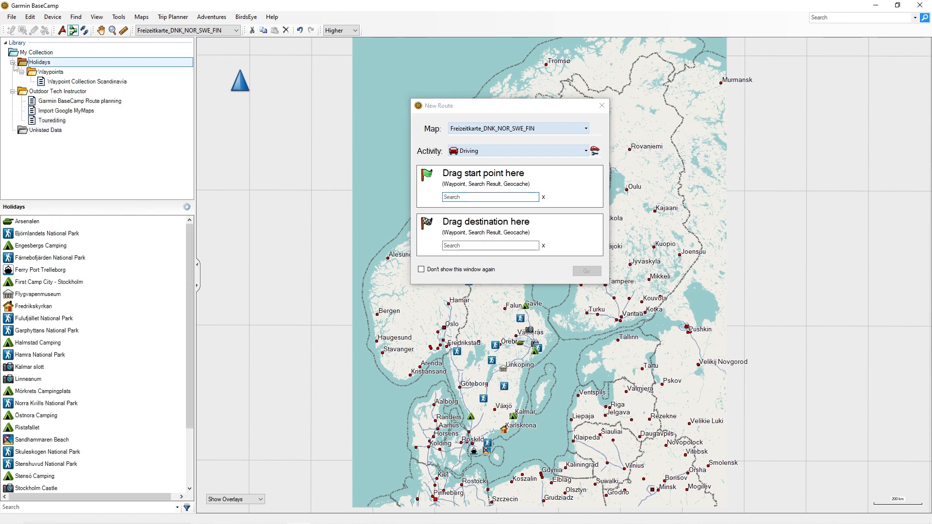
{"action": "left_click", "coordinate": [55, 83]}
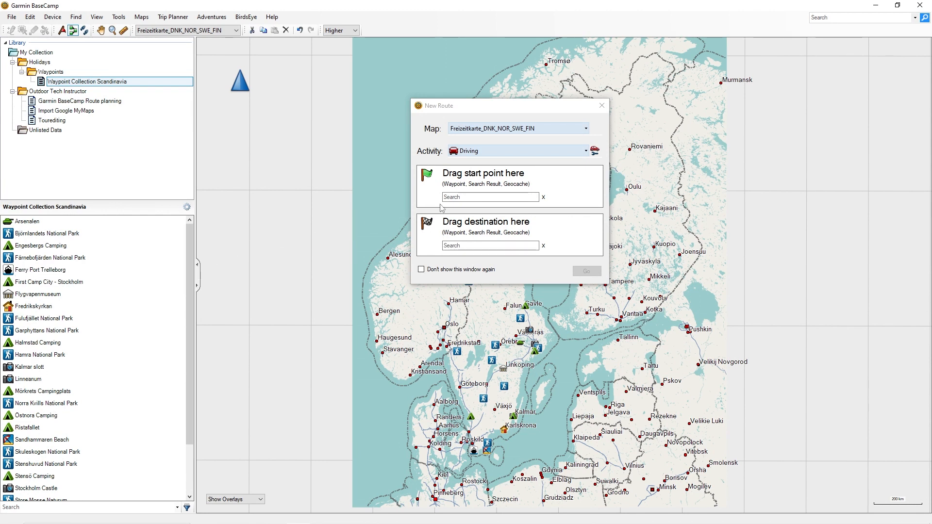
Step: Create a driving route with Ferry Port Trelleborg as both start and destination, and undo its creation
{"action": "left_click", "coordinate": [458, 197]}
{"action": "type", "text": "Ferry"}
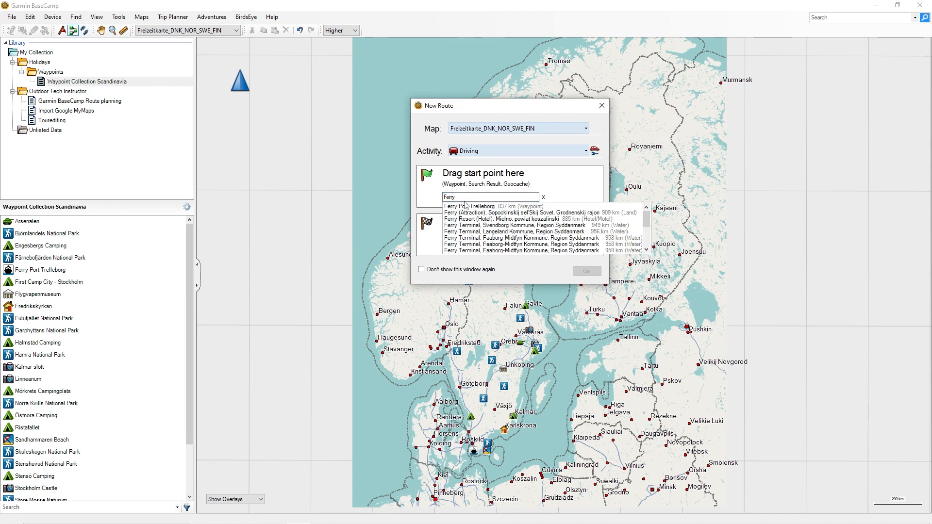
{"action": "left_click", "coordinate": [526, 206]}
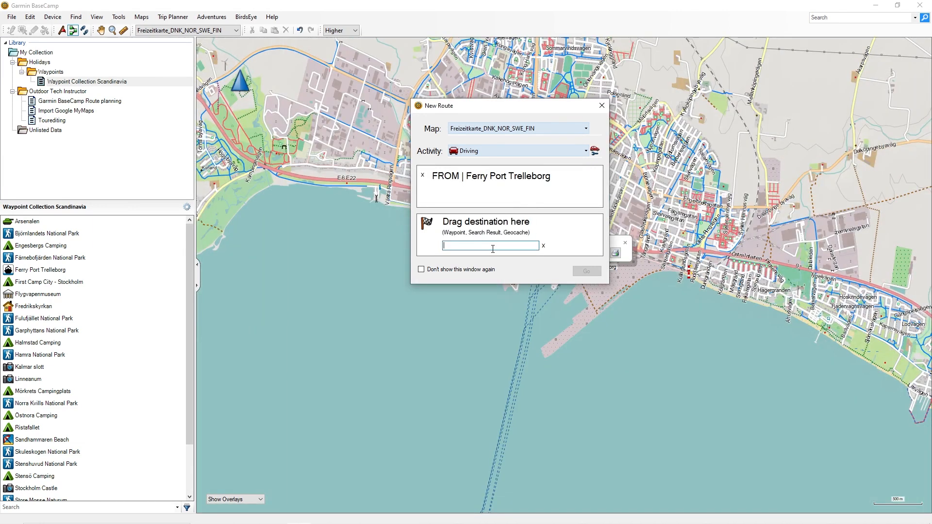
{"action": "left_click", "coordinate": [478, 254]}
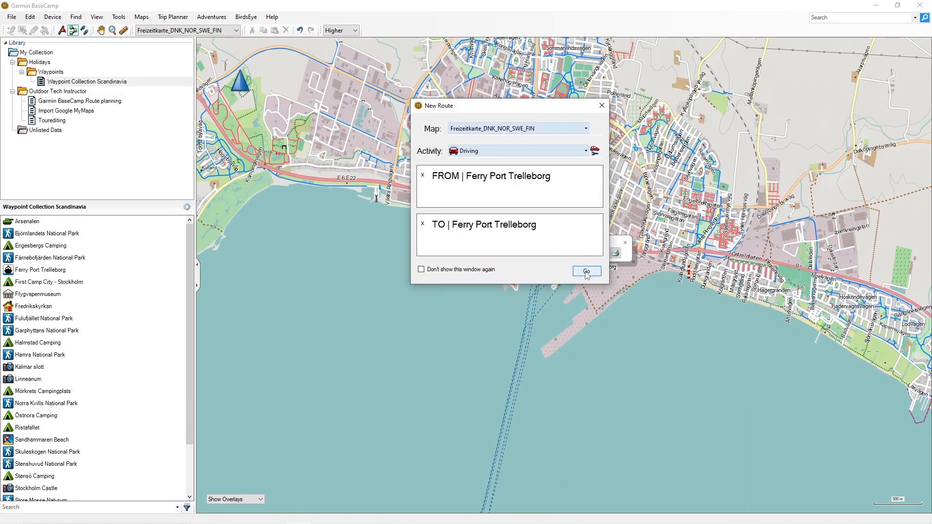
{"action": "left_click", "coordinate": [586, 271]}
{"action": "left_click", "coordinate": [300, 30]}
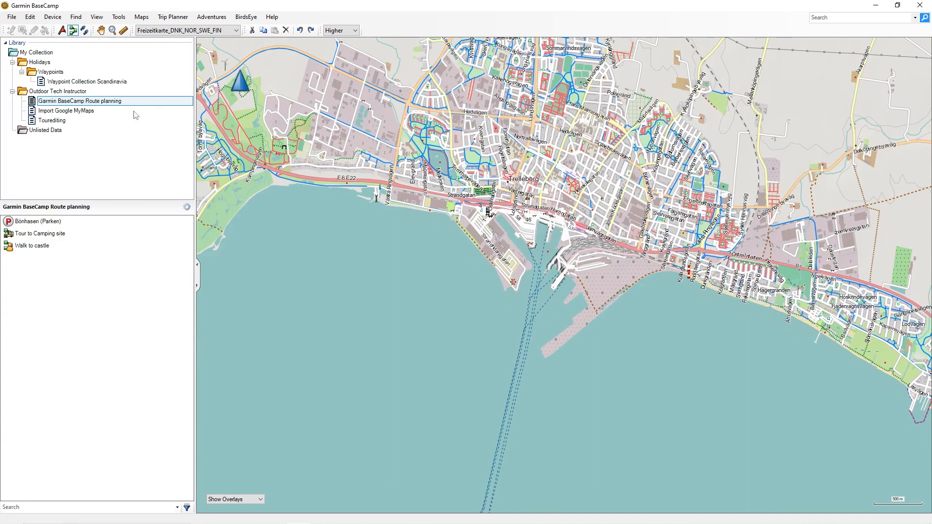
Step: Create a route using the Ferry Port Trelleborg waypoint from the Waypoint Collection Scandinavia list
{"action": "left_click", "coordinate": [55, 83]}
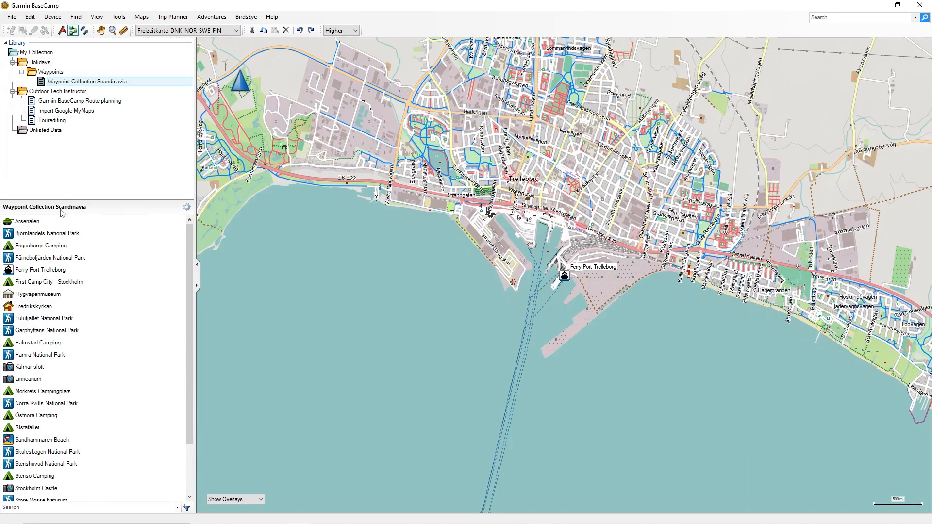
{"action": "left_click", "coordinate": [32, 272]}
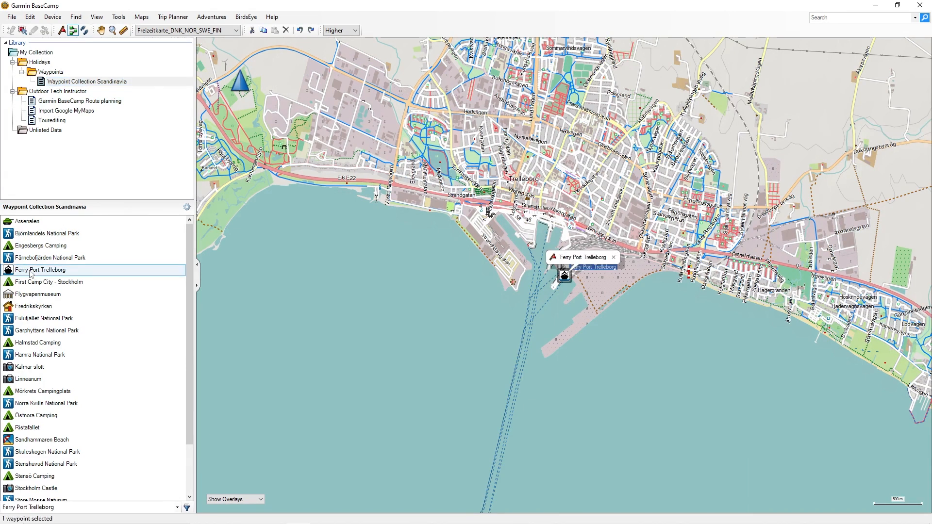
{"action": "right_click", "coordinate": [31, 274]}
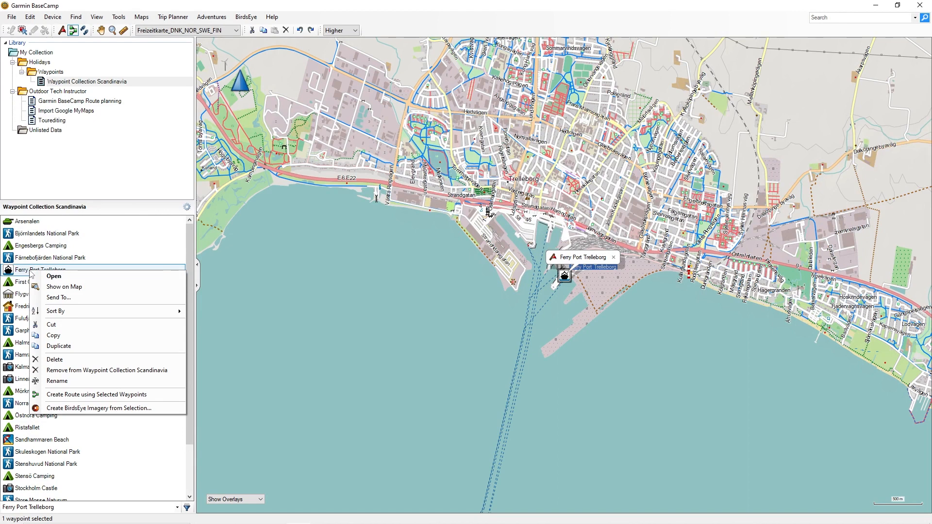
{"action": "left_click", "coordinate": [69, 394]}
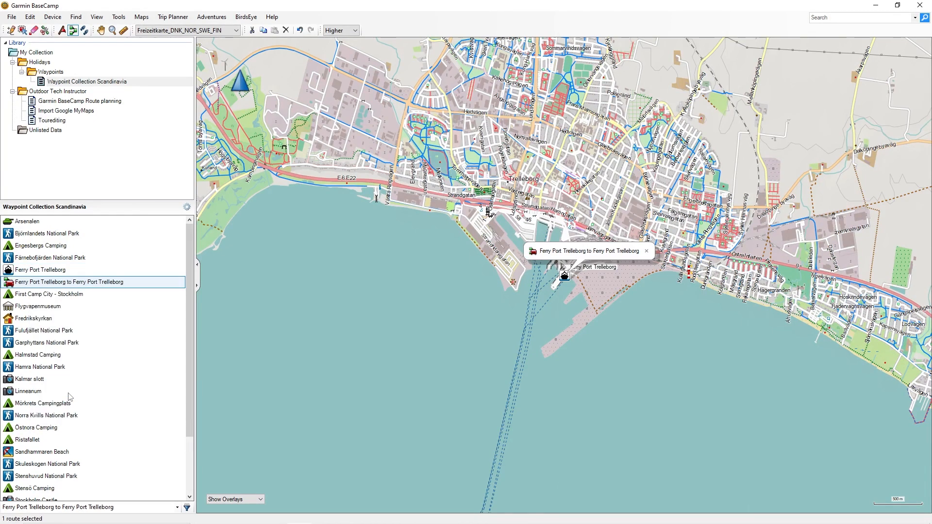
Step: Create a route from the Ferry Port Trelleborg waypoint on the map and select the new route in the list
{"action": "right_click", "coordinate": [564, 275]}
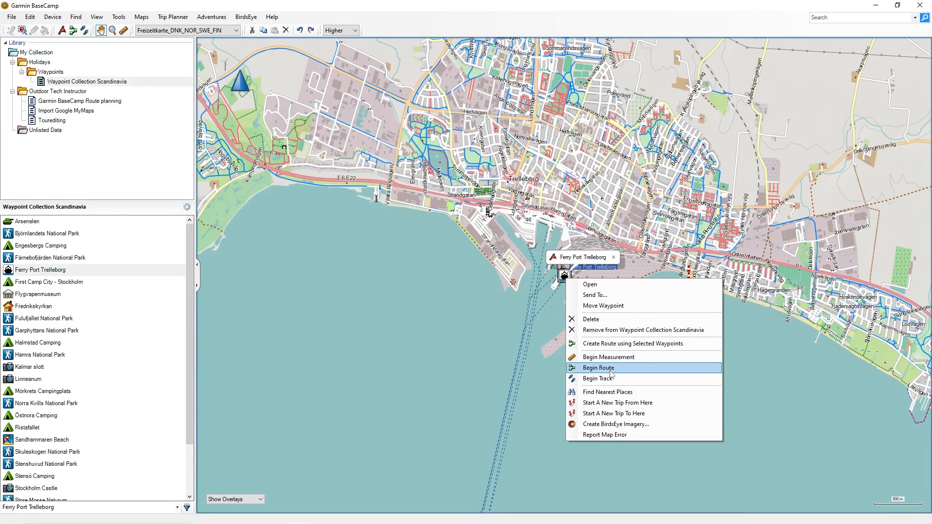
{"action": "left_click", "coordinate": [613, 345]}
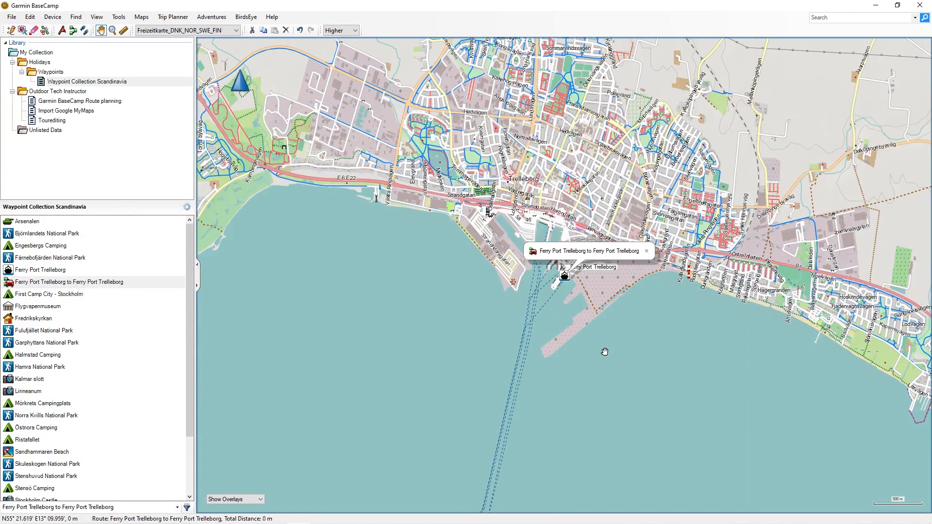
{"action": "left_click", "coordinate": [37, 281]}
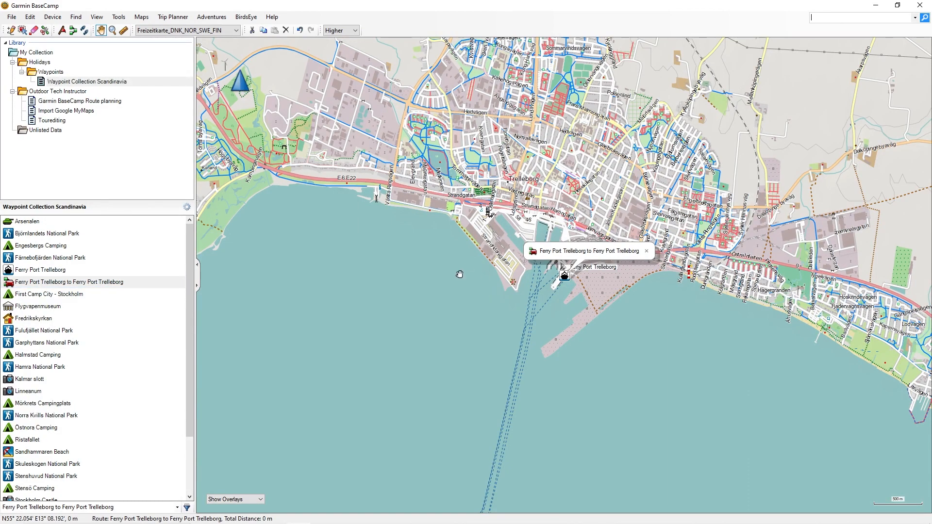
Step: Search for "Ferry" and limit the results to user data by excluding points of interest and addresses
{"action": "left_click", "coordinate": [822, 18]}
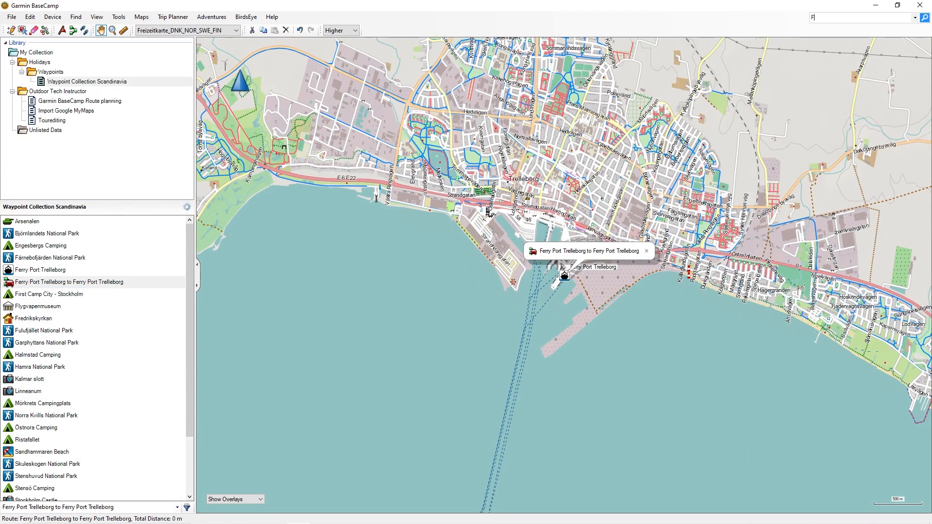
{"action": "key", "text": "Return"}
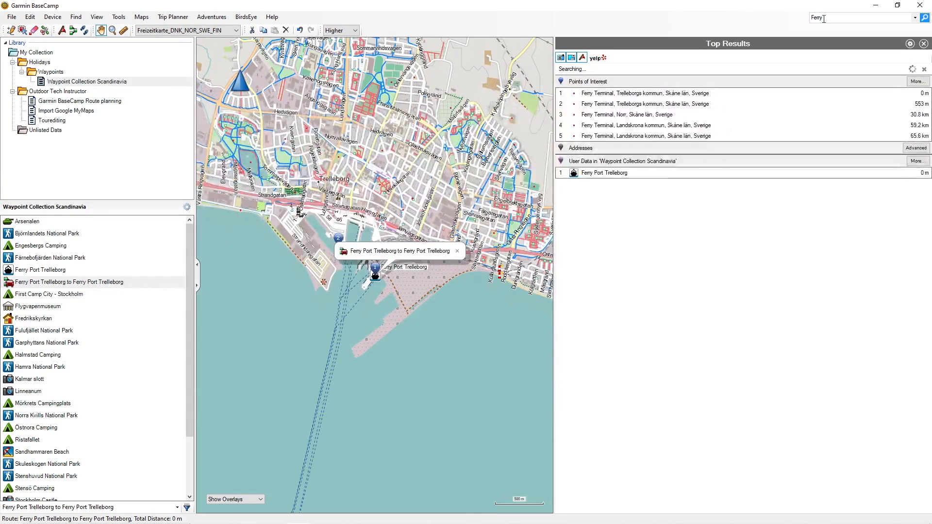
{"action": "left_click", "coordinate": [561, 58]}
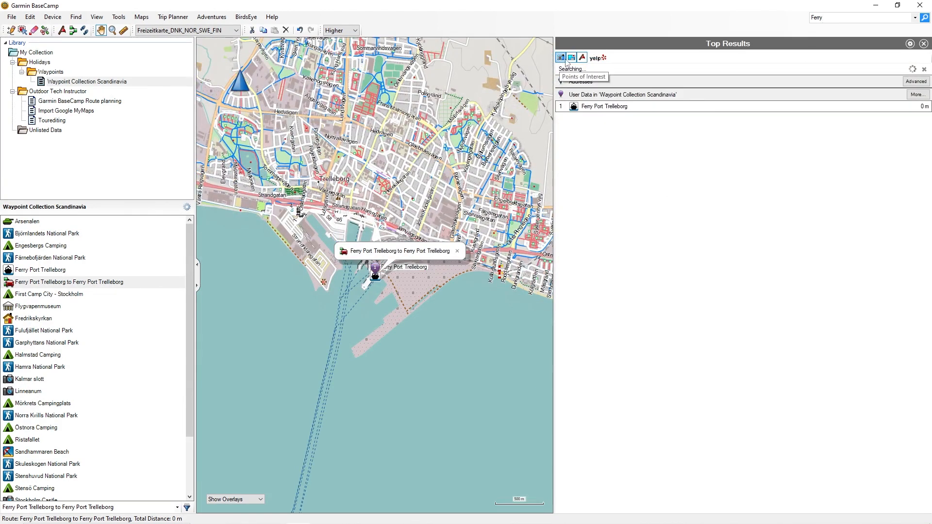
{"action": "left_click", "coordinate": [572, 58]}
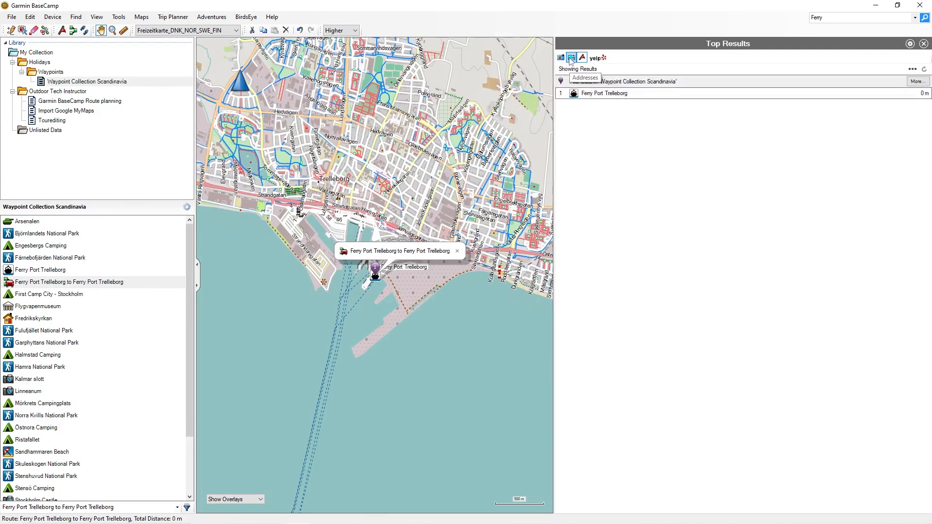
Step: Try to create a route from the Ferry Port Trelleborg search result with the Garmin BaseCamp Route planning list selected
{"action": "right_click", "coordinate": [609, 97]}
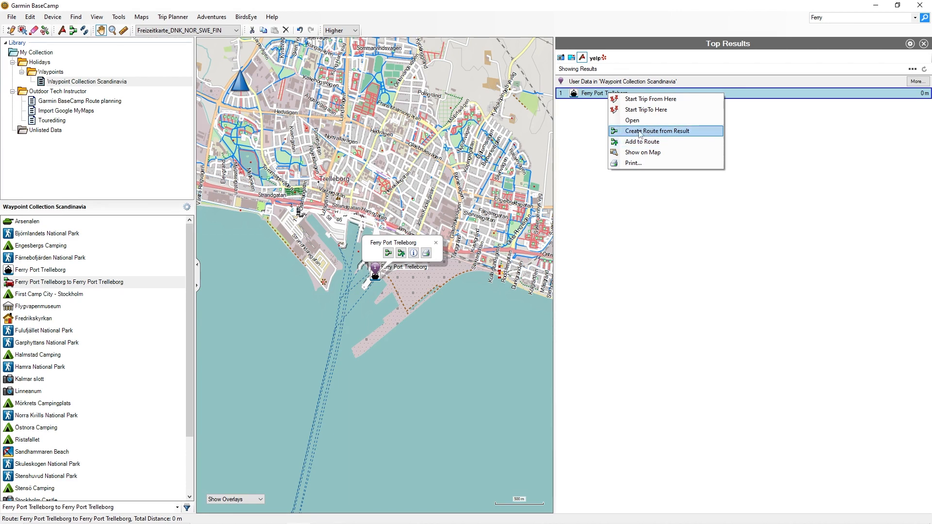
{"action": "left_click", "coordinate": [642, 214]}
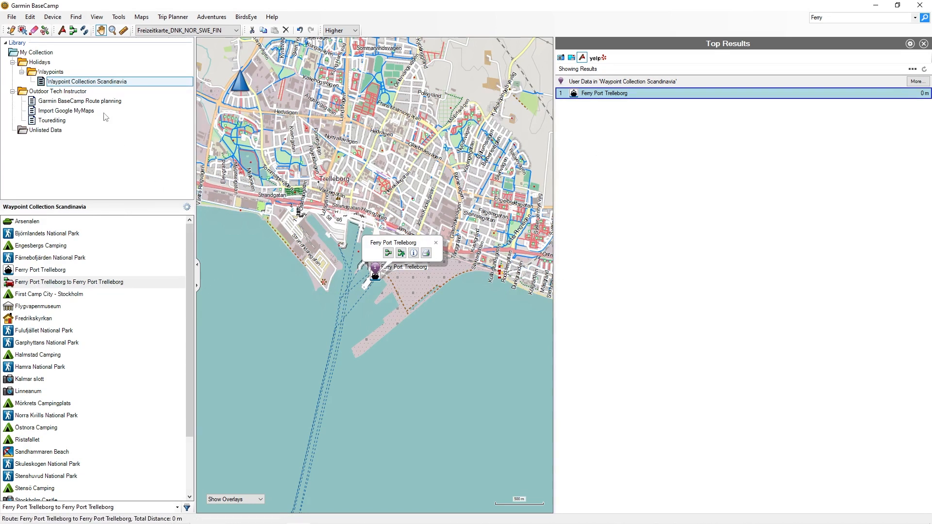
{"action": "left_click", "coordinate": [45, 101]}
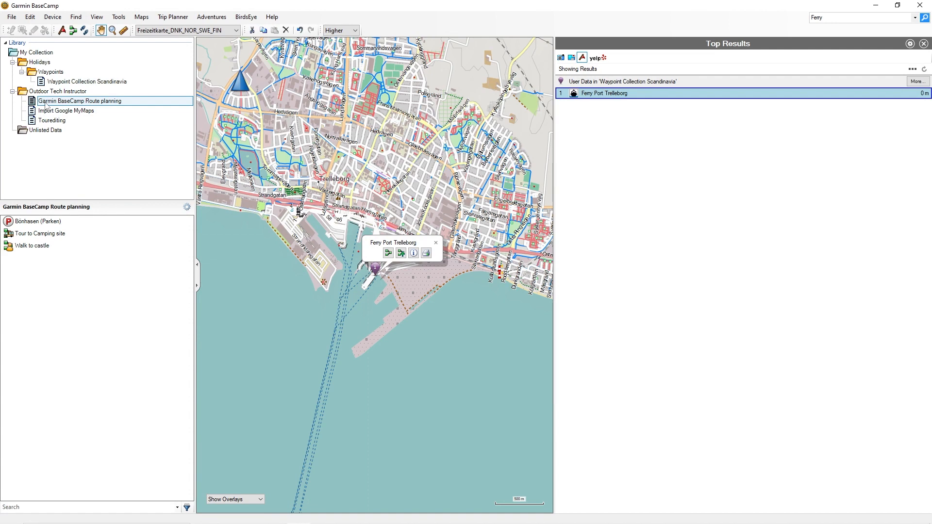
{"action": "right_click", "coordinate": [613, 92]}
{"action": "left_click", "coordinate": [640, 129]}
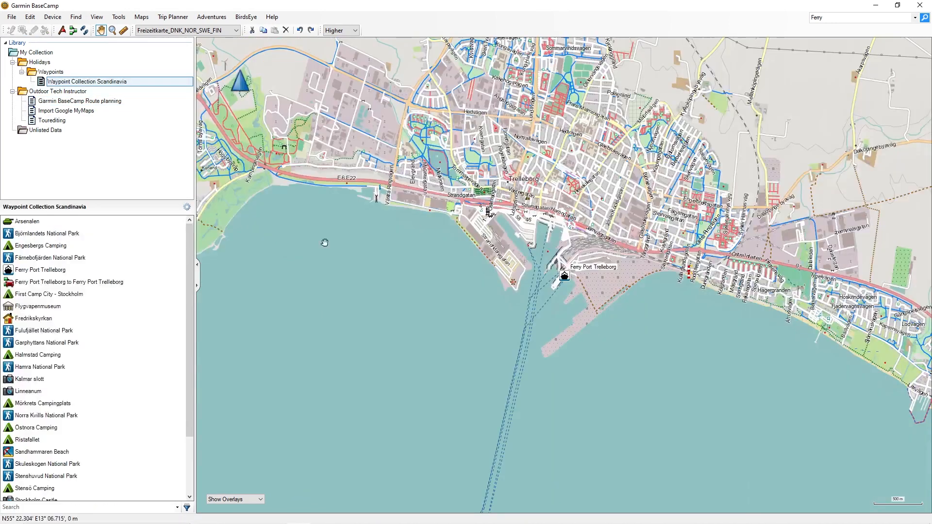
Step: Rename the Ferry Port Trelleborg to Ferry Port Trelleborg route as "Sweden Tour" and set its colour to Blue
{"action": "double_click", "coordinate": [50, 283]}
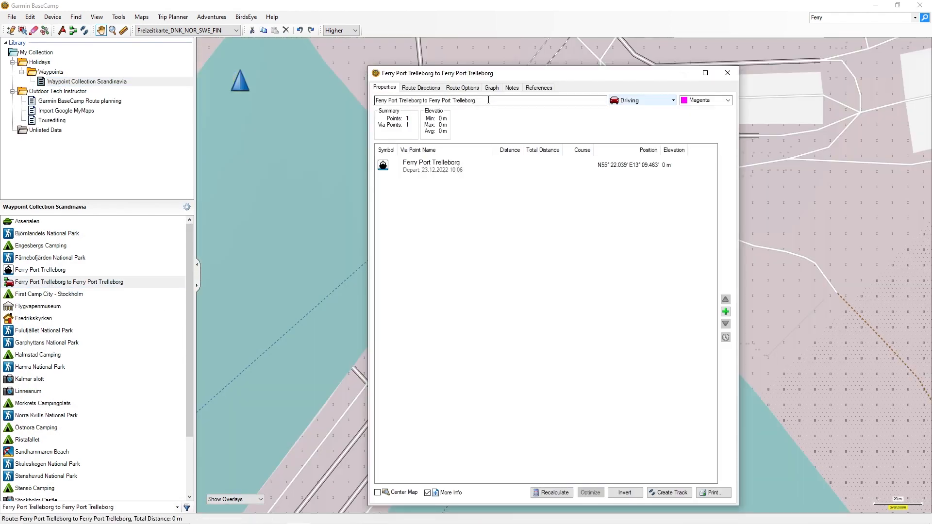
{"action": "left_click_drag", "start_coordinate": [488, 100], "coordinate": [374, 101]}
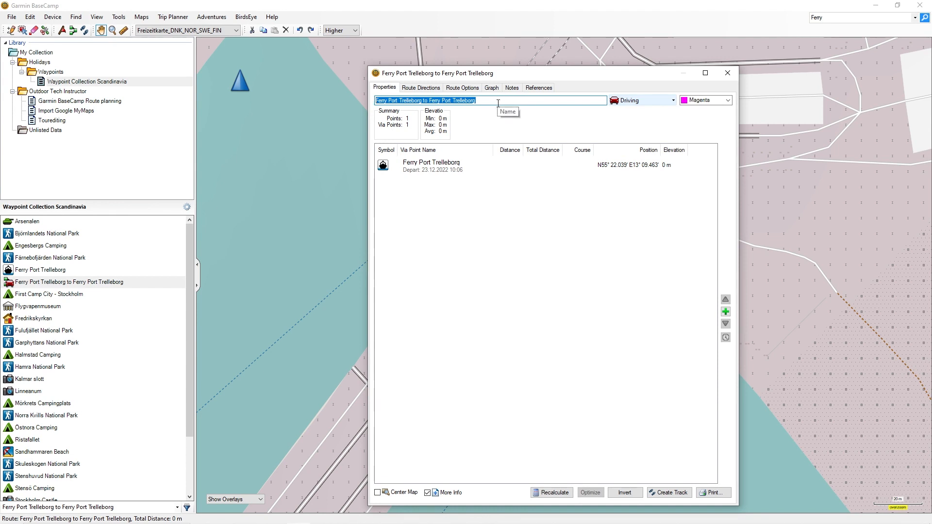
{"action": "type", "text": "S"}
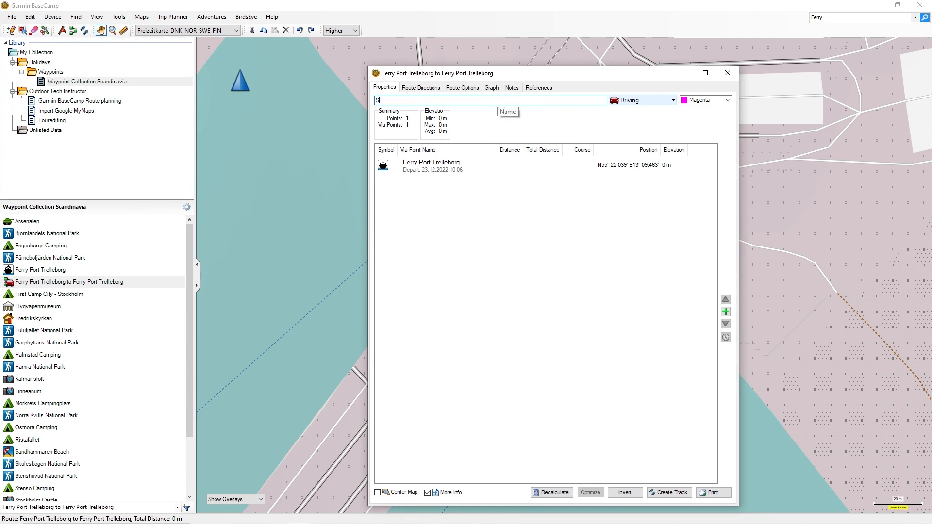
{"action": "type", "text": "weden Tour"}
{"action": "key", "text": "Return"}
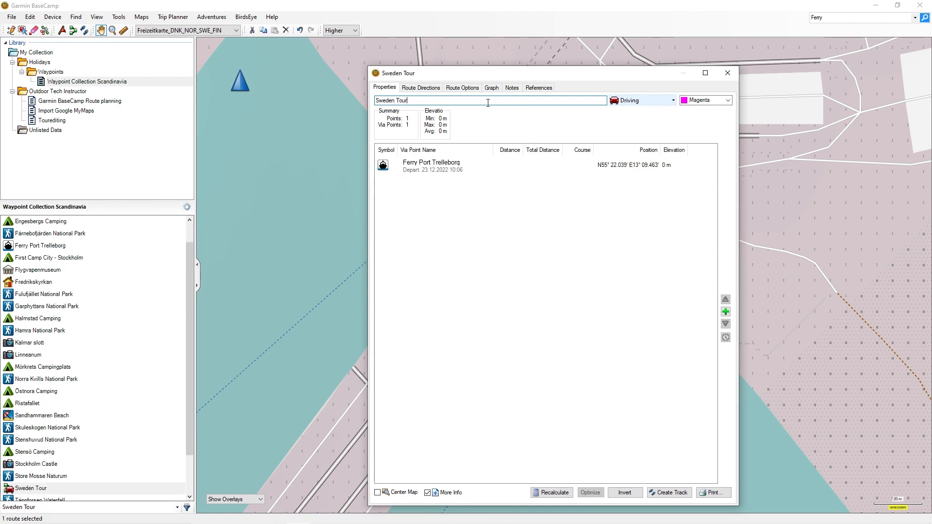
{"action": "left_click", "coordinate": [724, 101]}
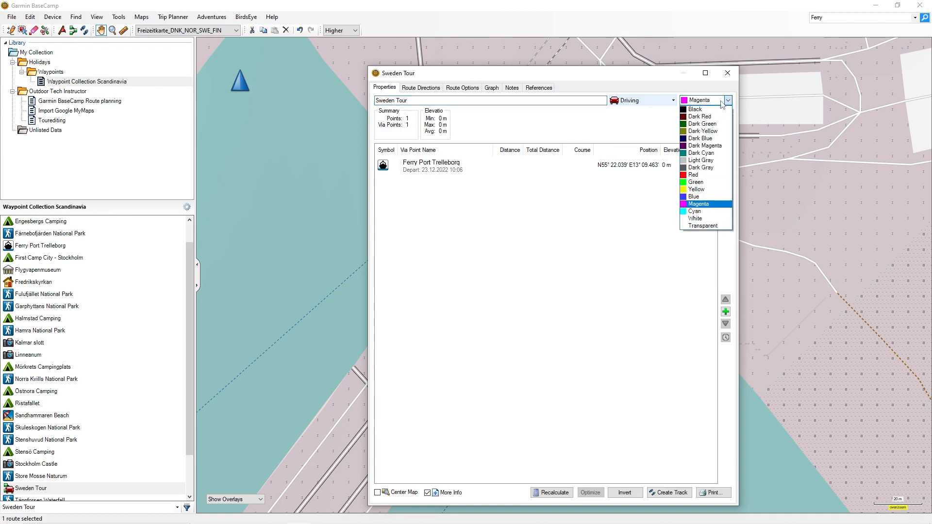
{"action": "left_click", "coordinate": [700, 197]}
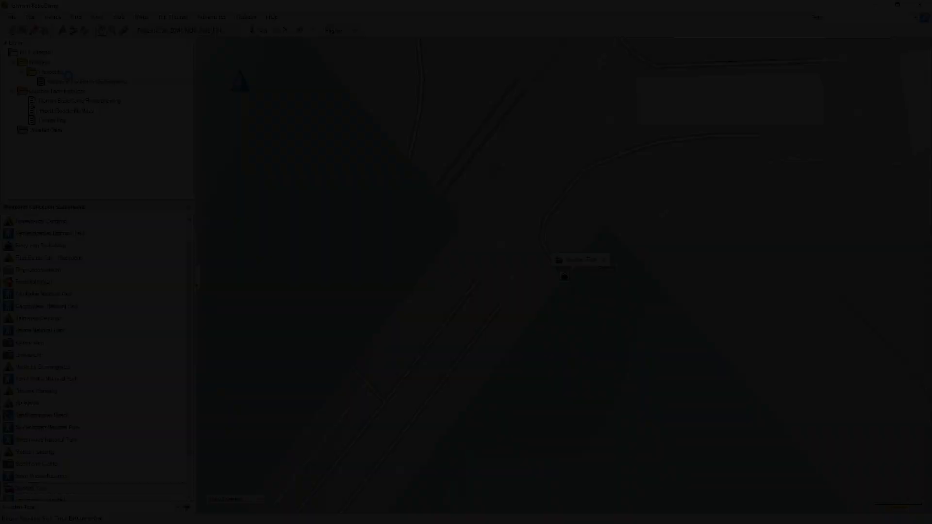
Step: Check the Unlisted Data list and open the Sweden Tour route's properties from the Waypoint Collection Scandinavia list
{"action": "key", "text": "Down"}
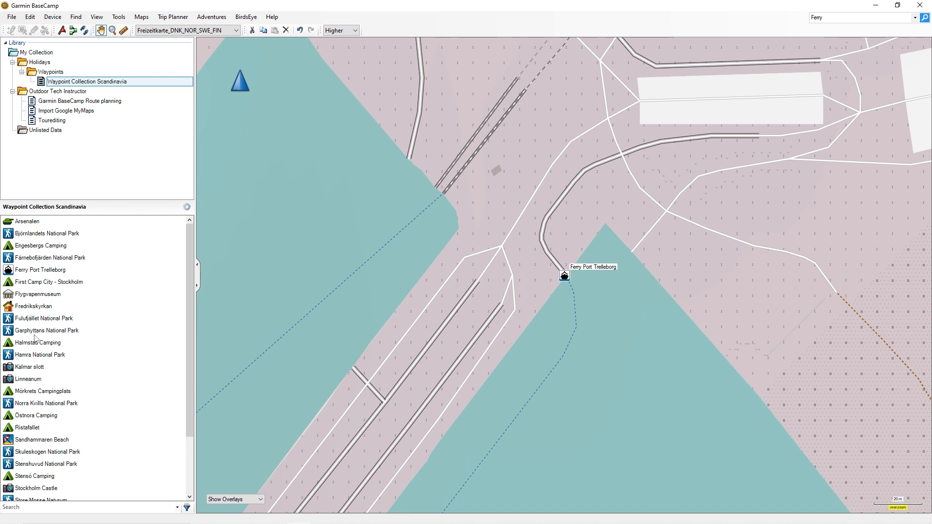
{"action": "scroll", "coordinate": [50, 336], "scroll_direction": "down", "scroll_amount": 2}
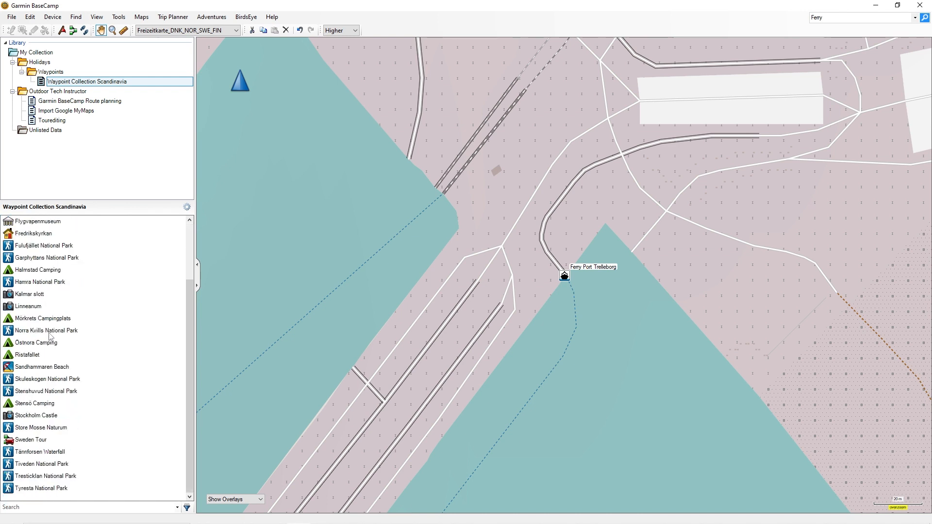
{"action": "scroll", "coordinate": [50, 336], "scroll_direction": "up", "scroll_amount": 1}
{"action": "left_click", "coordinate": [46, 132]}
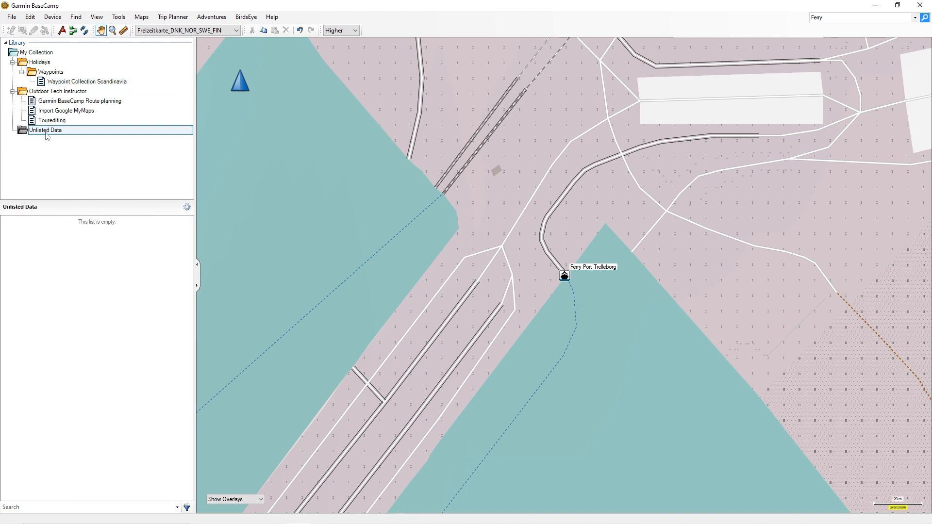
{"action": "left_click", "coordinate": [54, 84]}
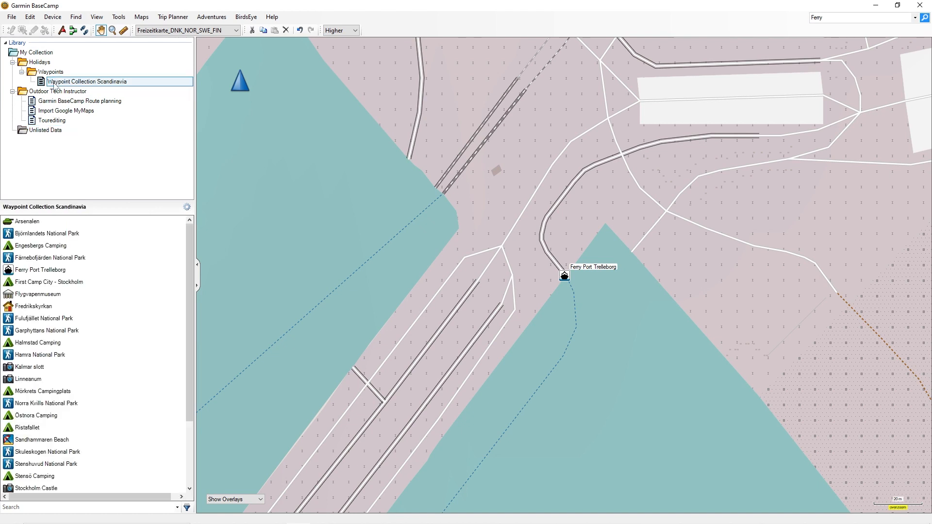
{"action": "left_click", "coordinate": [29, 442]}
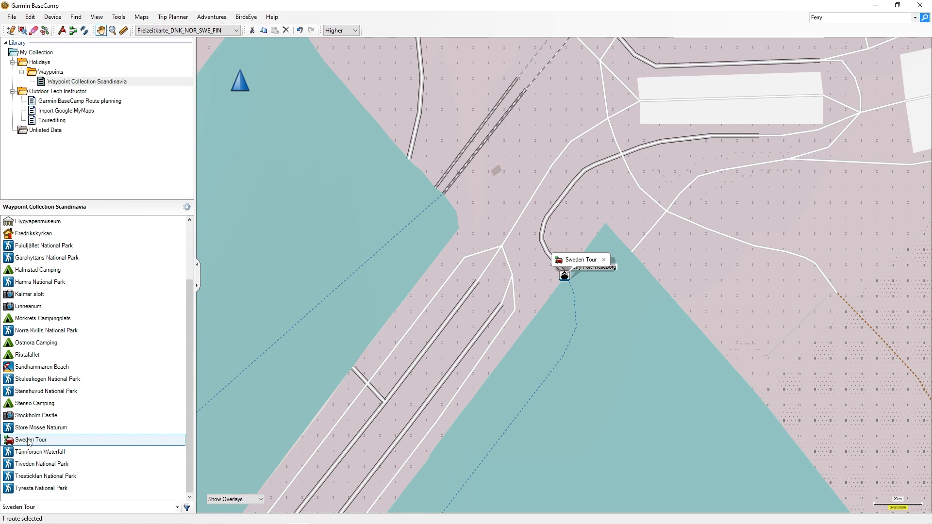
{"action": "double_click", "coordinate": [29, 442]}
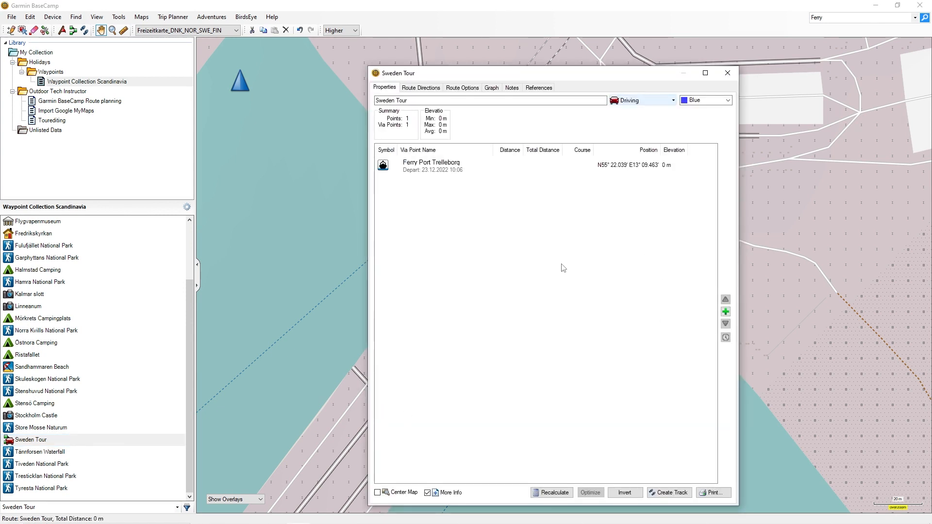
Step: Insert the Ferry Port Trelleborg waypoint into the Sweden Tour route and undo the insertion
{"action": "left_click", "coordinate": [725, 311]}
{"action": "left_click_drag", "start_coordinate": [541, 185], "coordinate": [541, 265]}
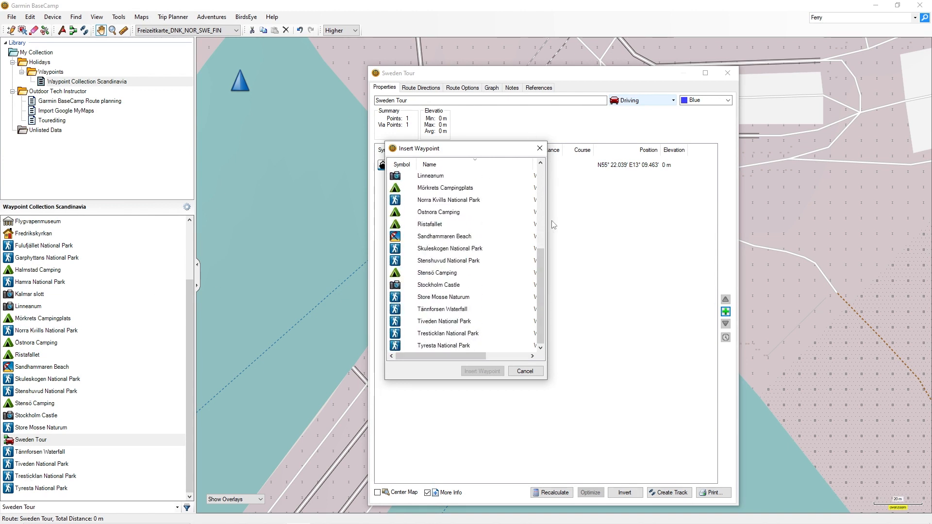
{"action": "left_click_drag", "start_coordinate": [542, 274], "coordinate": [533, 183]}
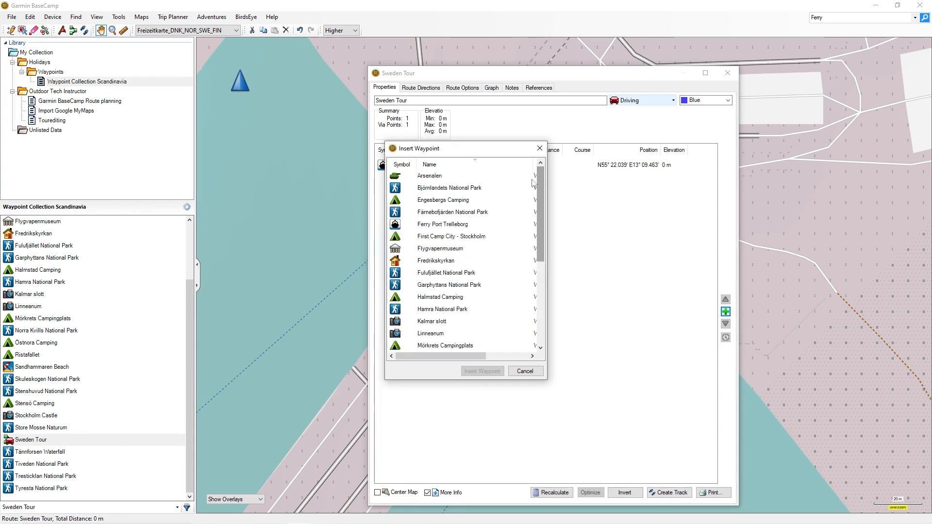
{"action": "left_click", "coordinate": [441, 227]}
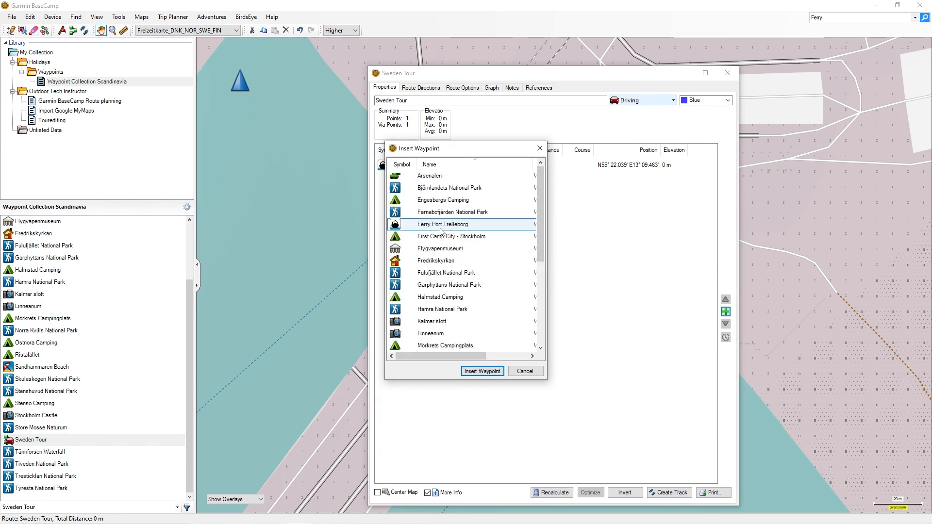
{"action": "left_click", "coordinate": [485, 372]}
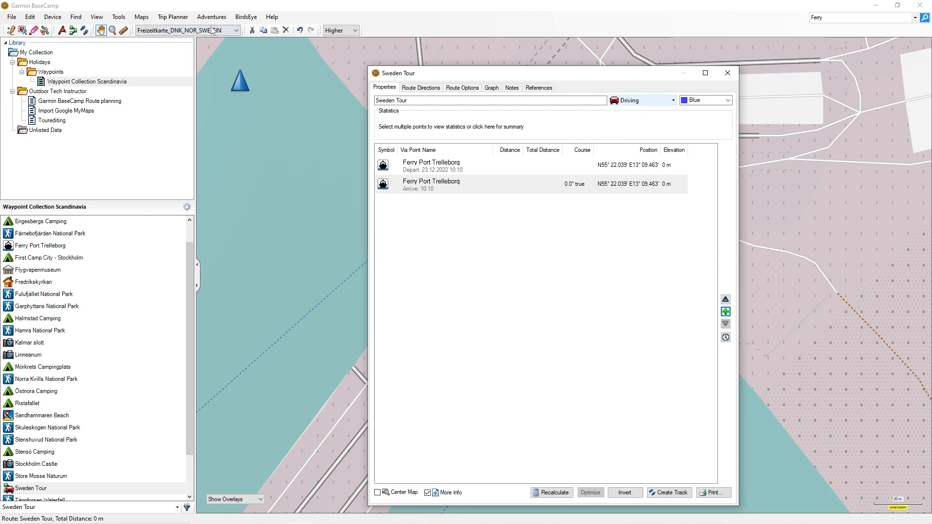
{"action": "left_click", "coordinate": [299, 30]}
Step: Insert Ferry Port Trelleborg as the destination after the starting point of the Sweden Tour route
{"action": "left_click", "coordinate": [479, 170]}
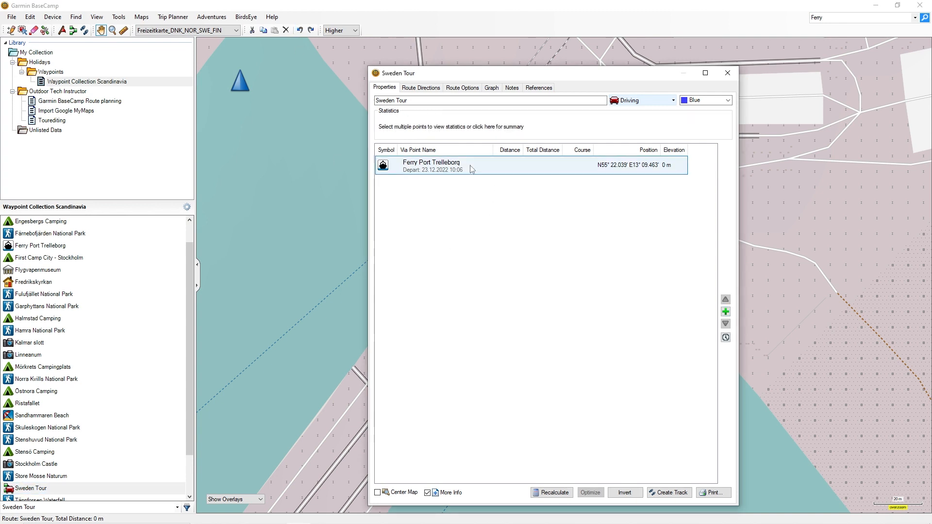
{"action": "left_click", "coordinate": [725, 311]}
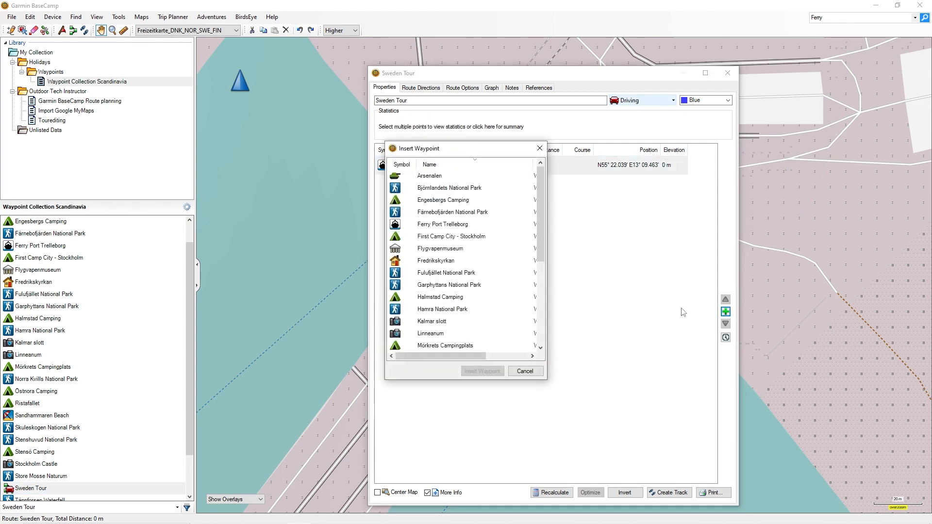
{"action": "left_click", "coordinate": [421, 226]}
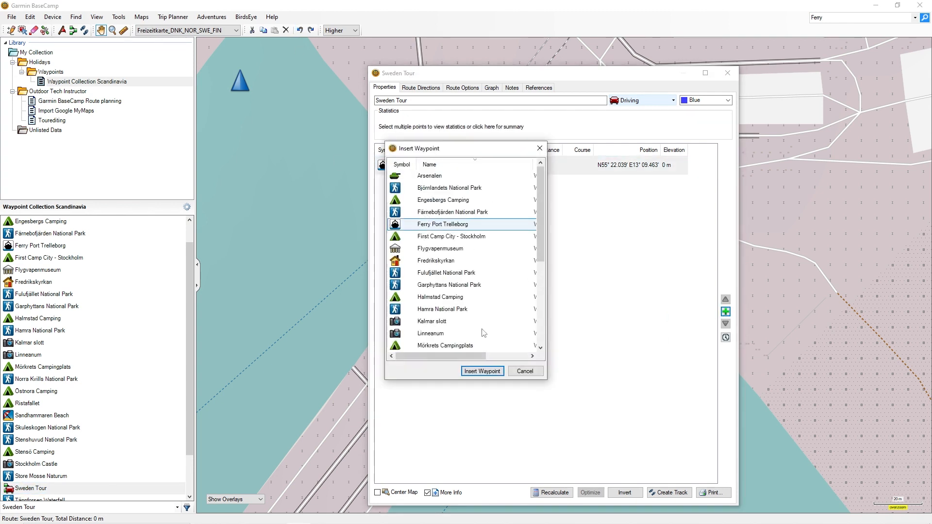
{"action": "left_click", "coordinate": [486, 371]}
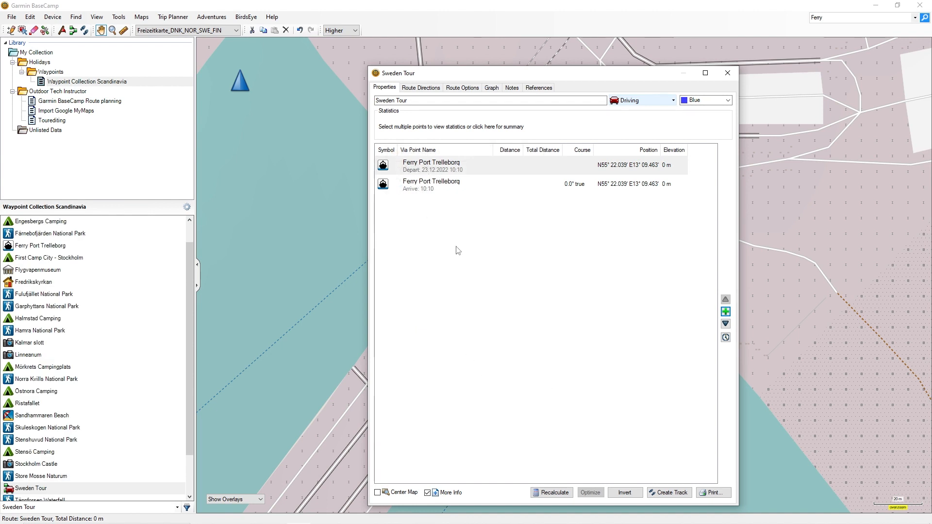
Step: Try reordering the two Ferry Port Trelleborg via points within the Sweden Tour route
{"action": "left_click", "coordinate": [458, 186]}
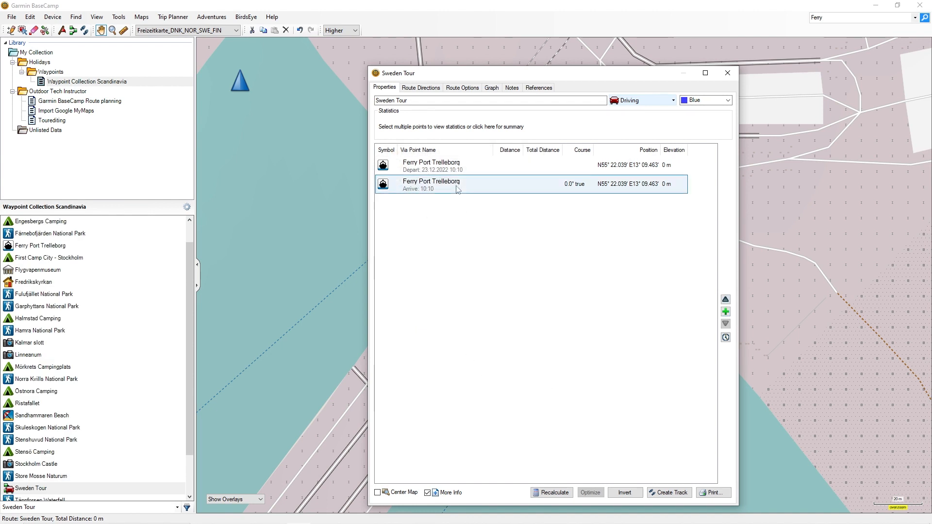
{"action": "left_click", "coordinate": [725, 300]}
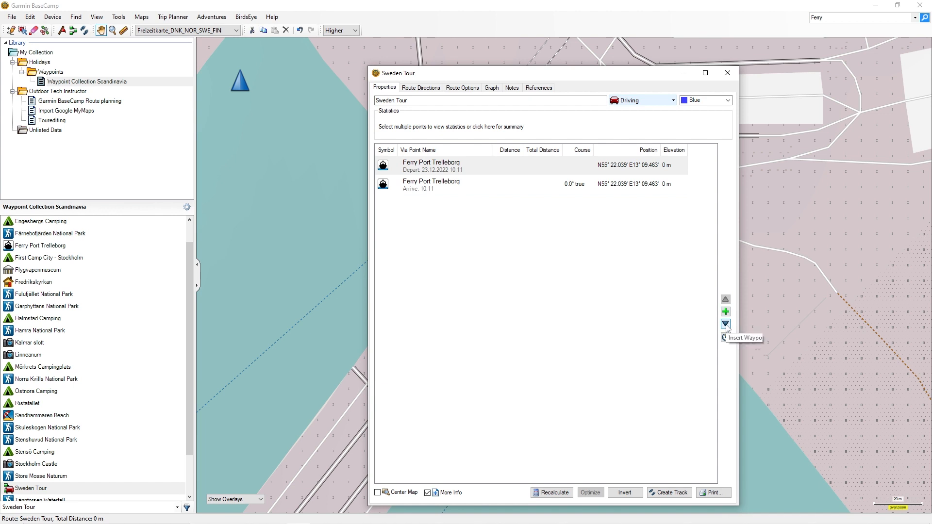
{"action": "left_click", "coordinate": [725, 324]}
{"action": "left_click", "coordinate": [725, 300]}
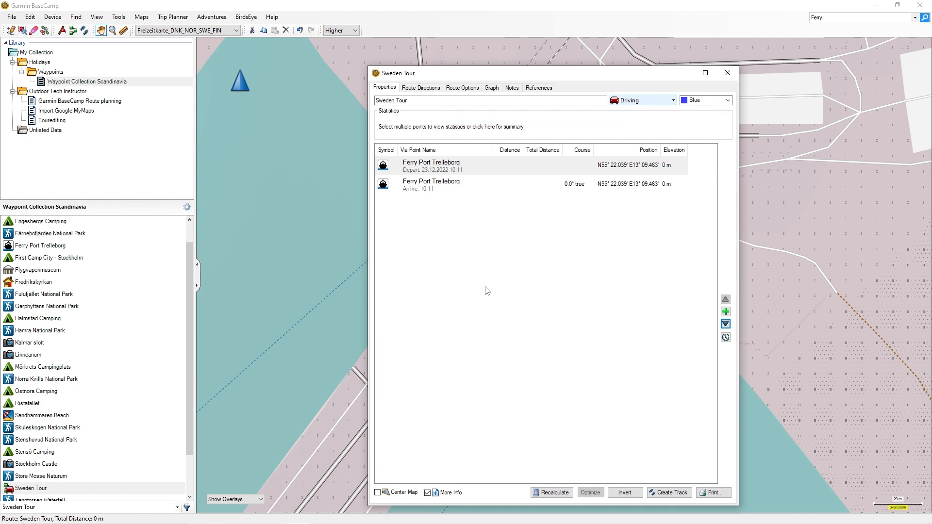
{"action": "left_click", "coordinate": [436, 193]}
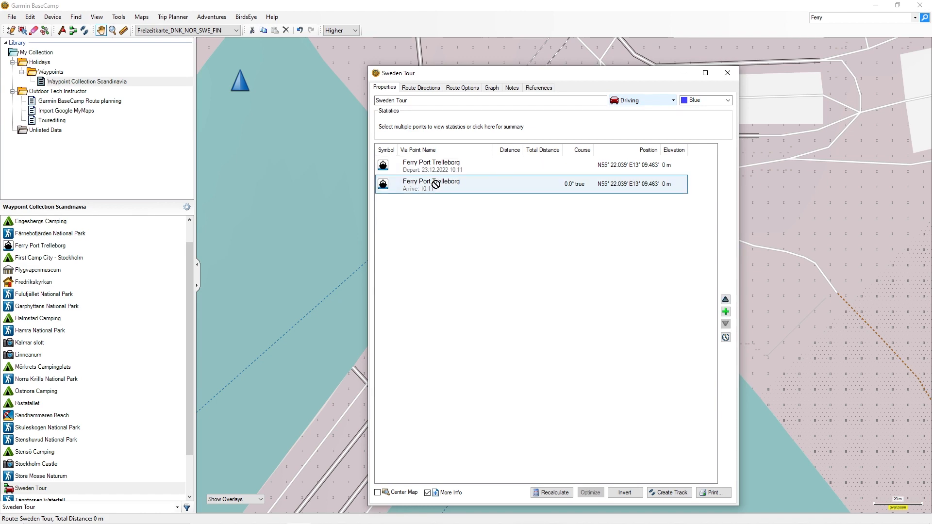
{"action": "left_click", "coordinate": [439, 161]}
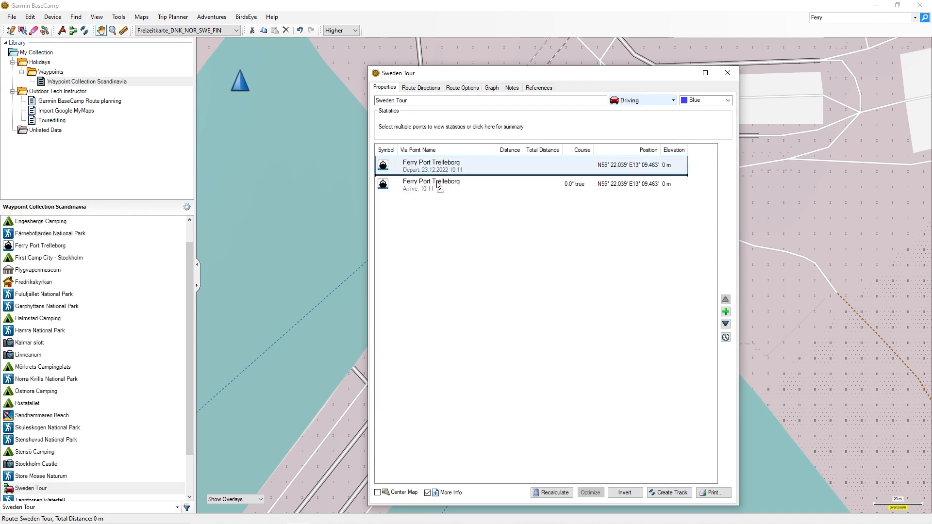
{"action": "left_click", "coordinate": [437, 183]}
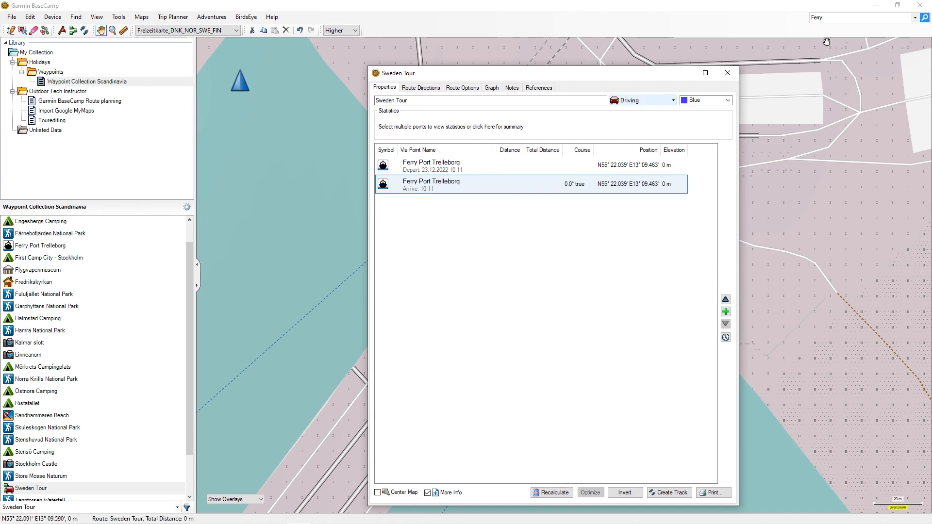
Step: Search the waypoint collection for "Beach" and move the Sweden Tour properties window clear of the search results
{"action": "left_click", "coordinate": [833, 18]}
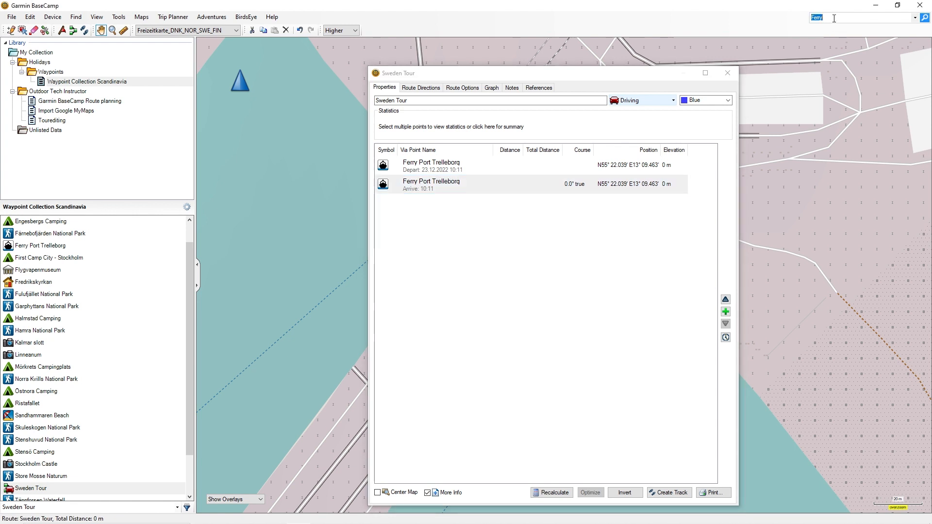
{"action": "type", "text": "Beach"}
{"action": "key", "text": "Return"}
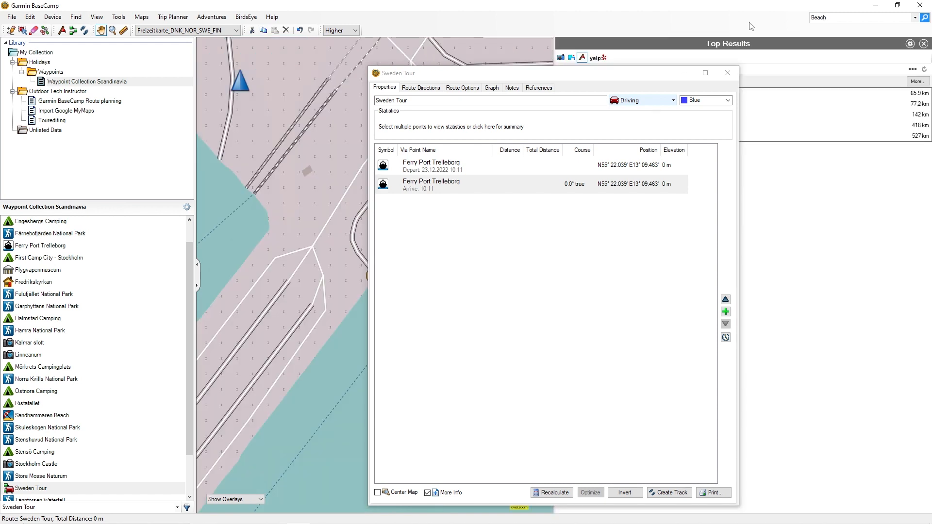
{"action": "left_click_drag", "start_coordinate": [635, 77], "coordinate": [441, 50]}
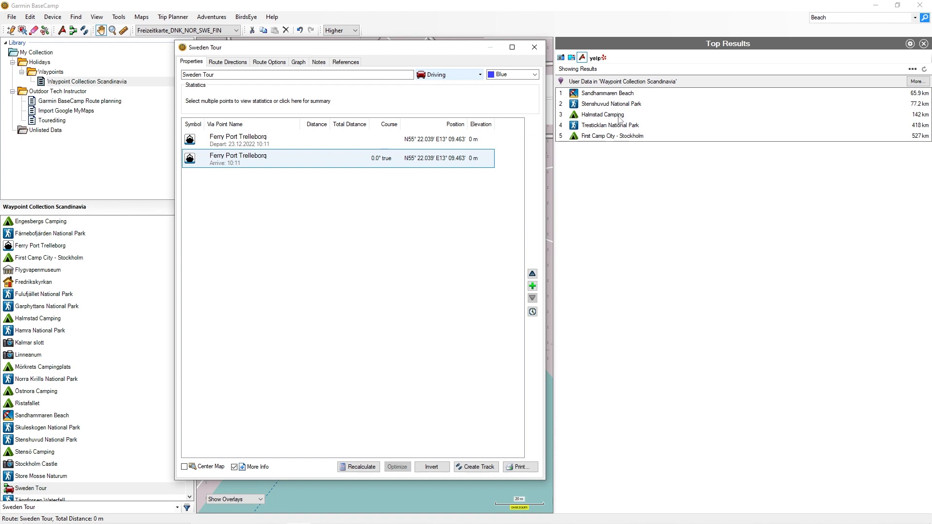
{"action": "left_click", "coordinate": [912, 70]}
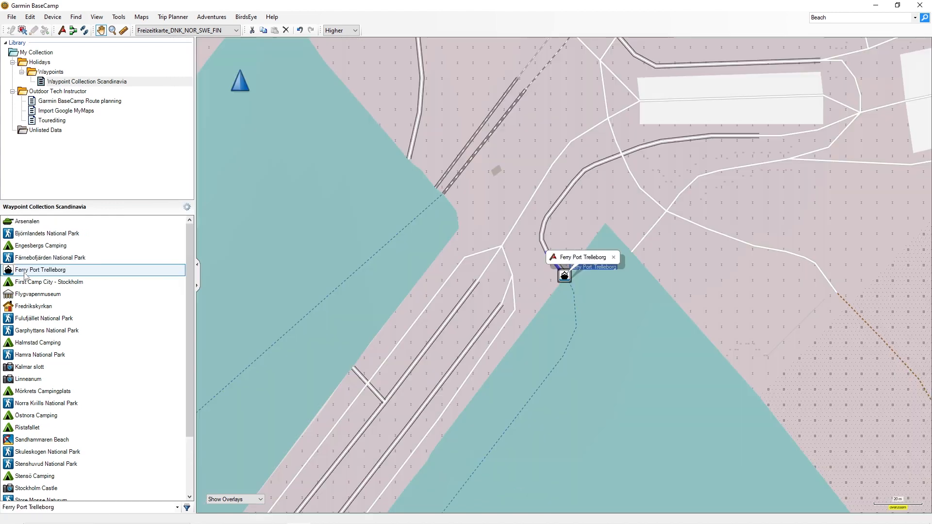
Step: Open the Ferry Port Trelleborg waypoint's properties for a check and close them
{"action": "left_click", "coordinate": [18, 272]}
{"action": "double_click", "coordinate": [16, 274]}
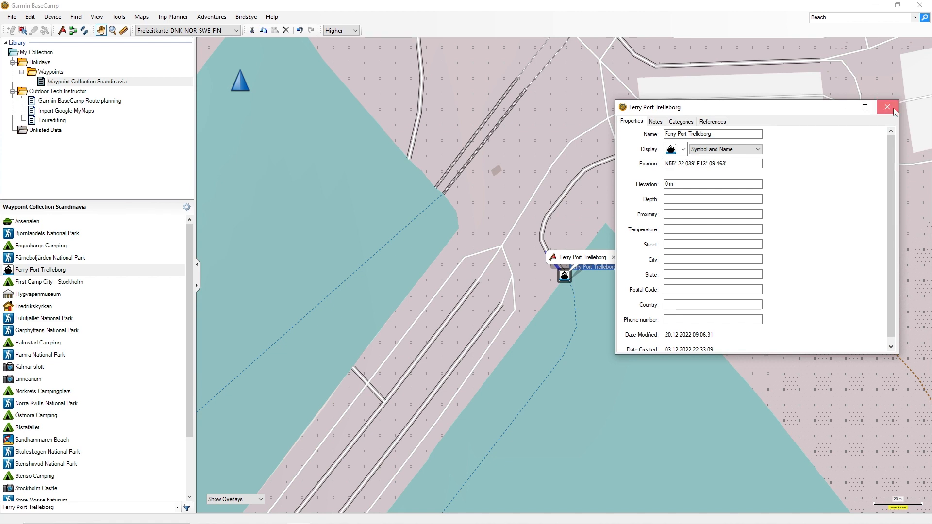
{"action": "left_click", "coordinate": [893, 108]}
Step: Repeat the "Beach" search and open the Sweden Tour route's properties beside the search results
{"action": "left_click", "coordinate": [849, 18]}
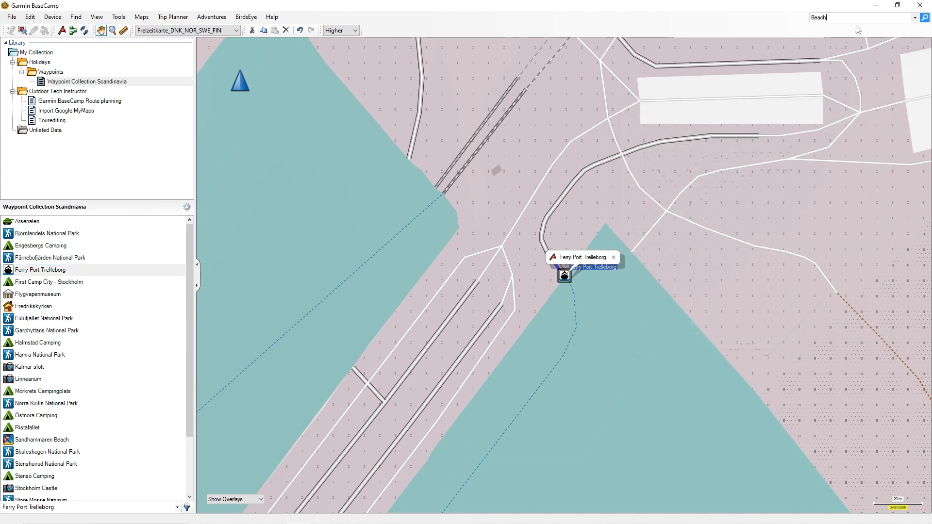
{"action": "key", "text": "Return"}
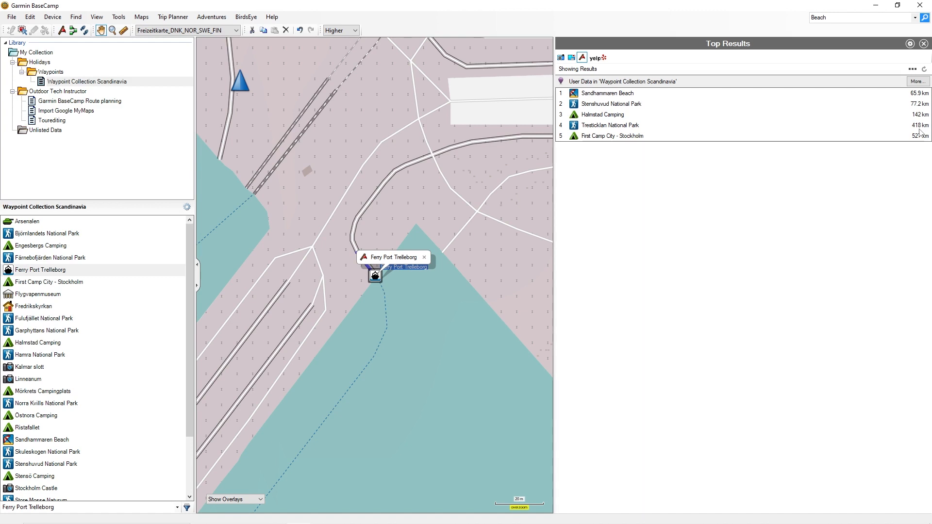
{"action": "scroll", "coordinate": [40, 429], "scroll_direction": "down", "scroll_amount": 2}
{"action": "double_click", "coordinate": [35, 442]}
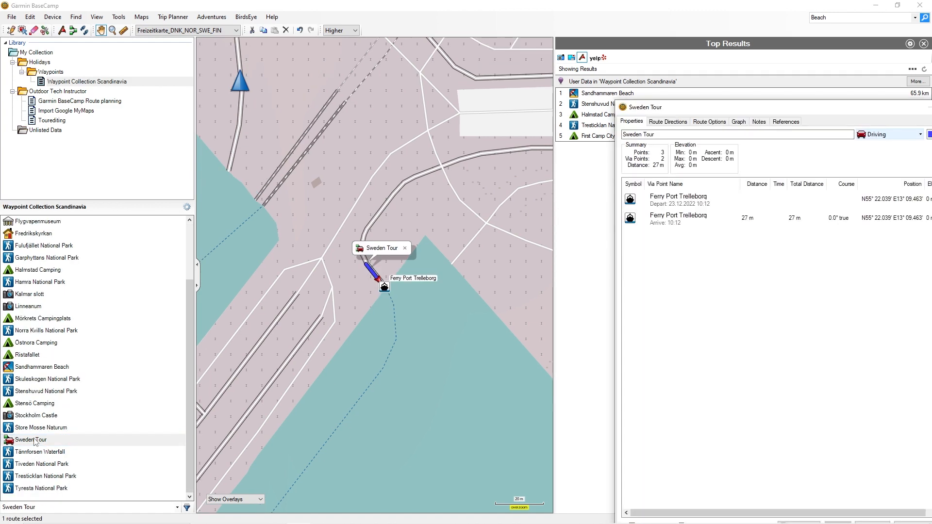
{"action": "left_click_drag", "start_coordinate": [744, 107], "coordinate": [278, 61]}
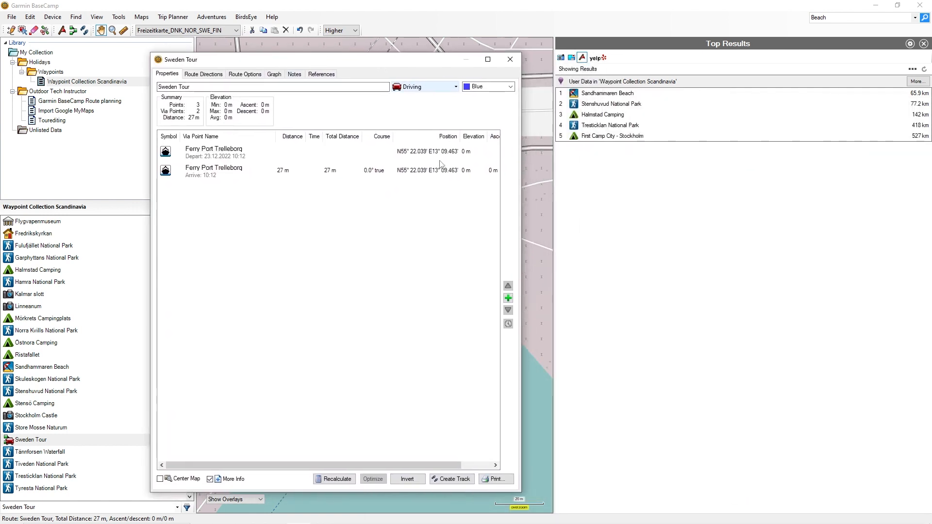
Step: Add Sandhammaren Beach from the search results to the Sweden Tour route, check the via point order, and undo the addition
{"action": "left_click_drag", "start_coordinate": [610, 95], "coordinate": [220, 159]}
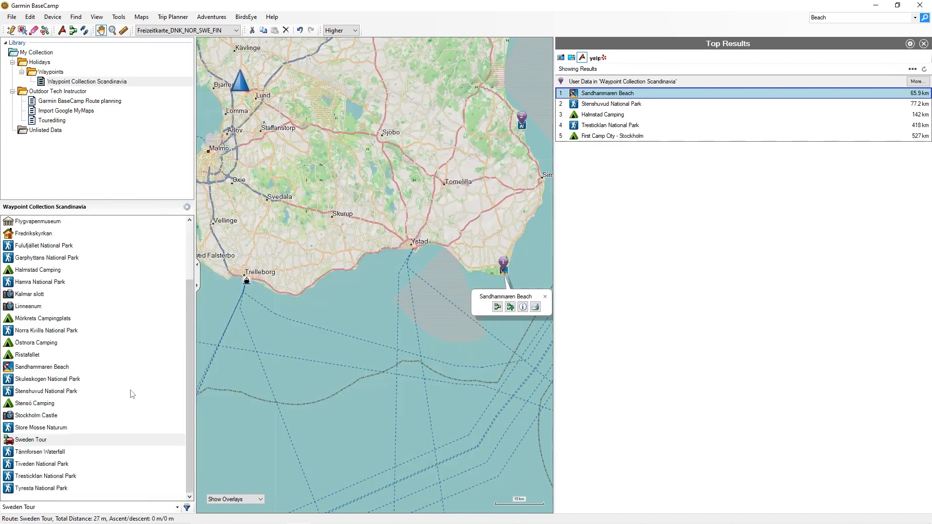
{"action": "double_click", "coordinate": [29, 439]}
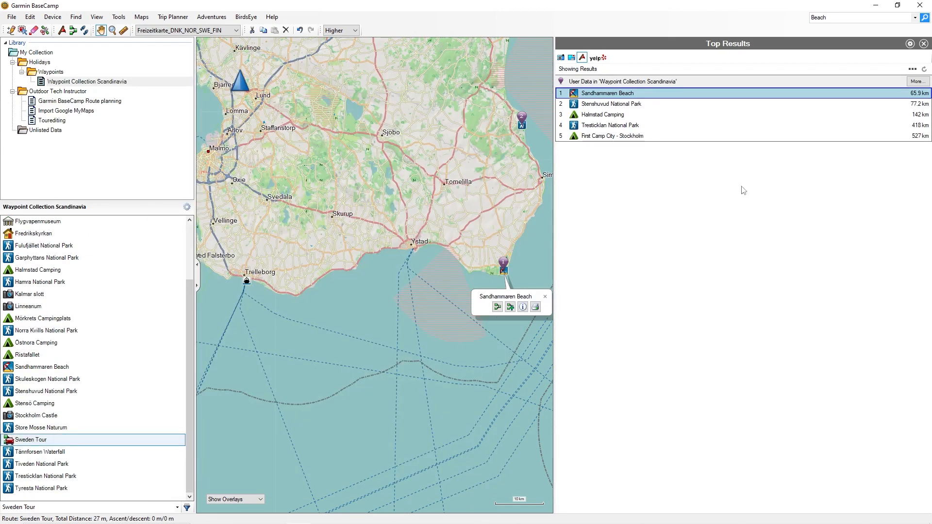
{"action": "right_click", "coordinate": [614, 93]}
{"action": "left_click", "coordinate": [639, 141]}
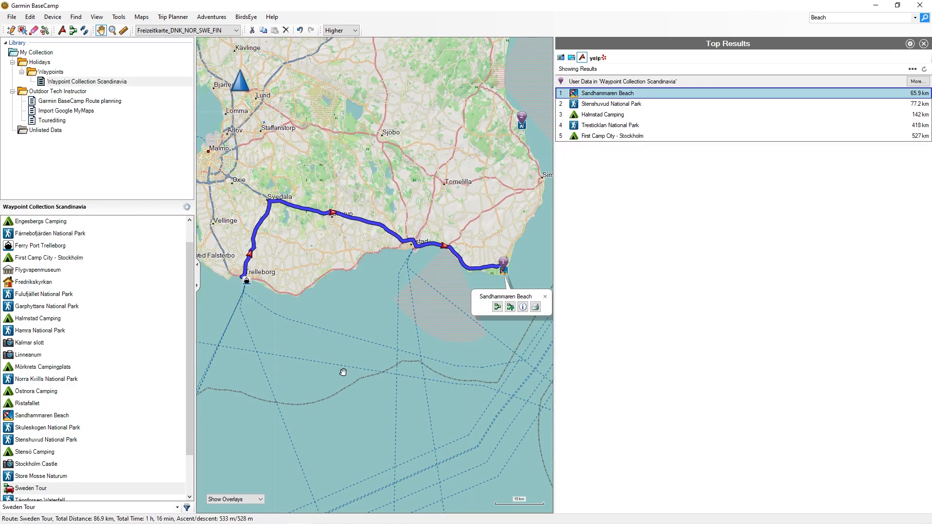
{"action": "scroll", "coordinate": [25, 407], "scroll_direction": "down", "scroll_amount": 2}
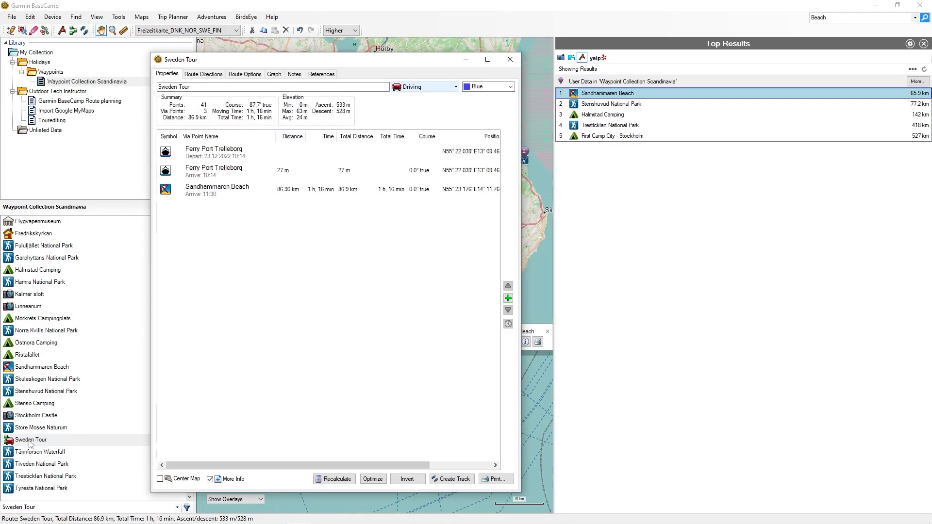
{"action": "double_click", "coordinate": [30, 439]}
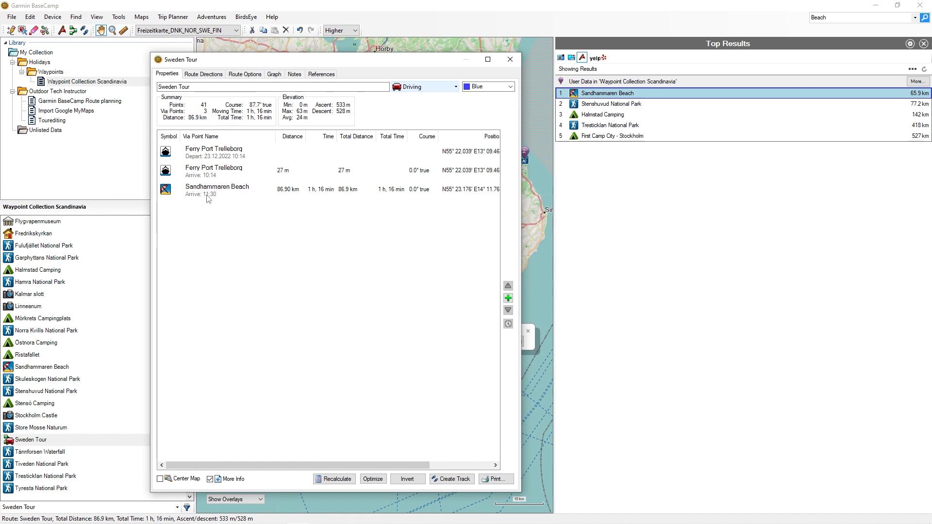
{"action": "left_click", "coordinate": [298, 31]}
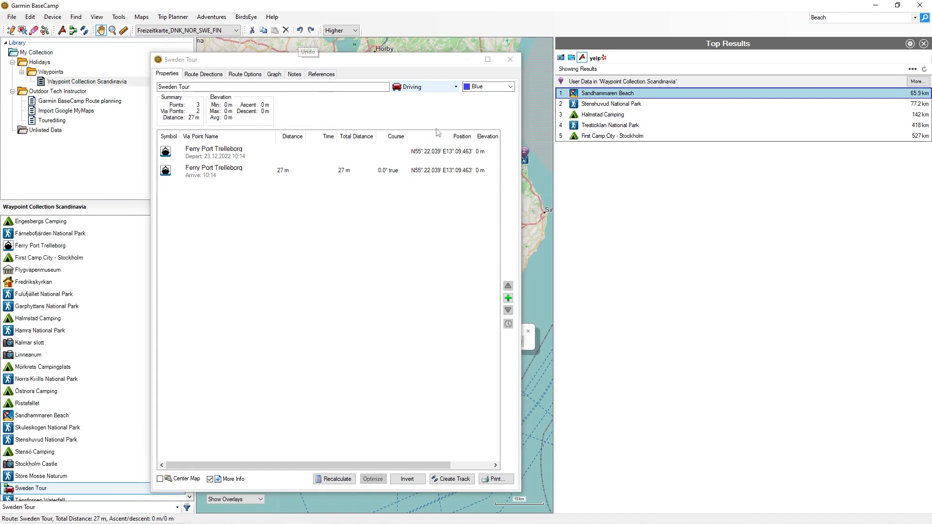
Step: Add Sandhammaren Beach to the route again without a via point selected, and undo that addition
{"action": "right_click", "coordinate": [615, 94]}
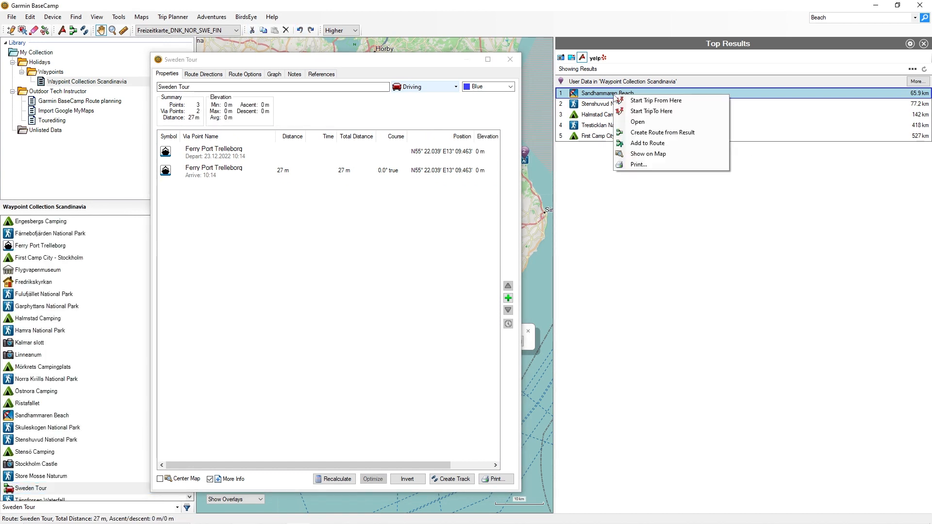
{"action": "left_click", "coordinate": [643, 143]}
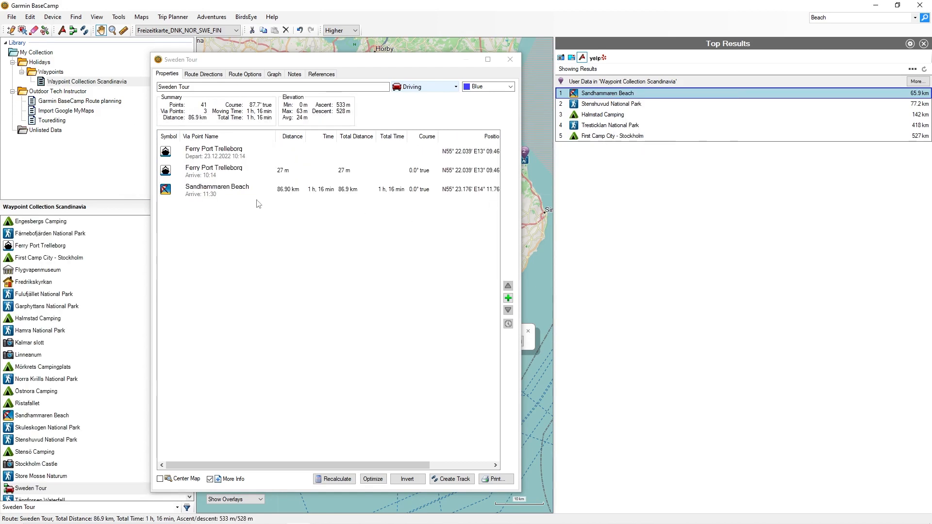
{"action": "left_click", "coordinate": [258, 195]}
{"action": "left_click", "coordinate": [299, 30]}
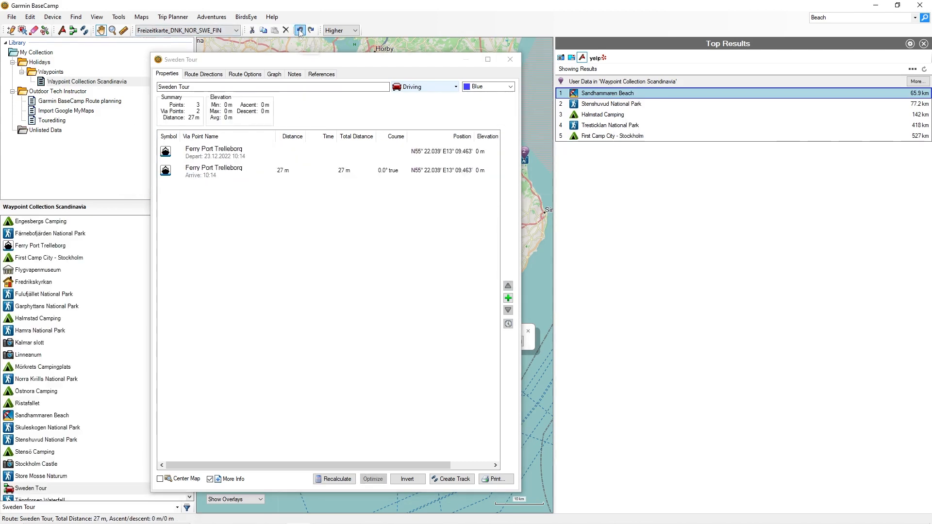
Step: Insert Sandhammaren Beach before the final Ferry Port Trelleborg in the Sweden Tour route, then close the route properties and search results
{"action": "left_click", "coordinate": [265, 174]}
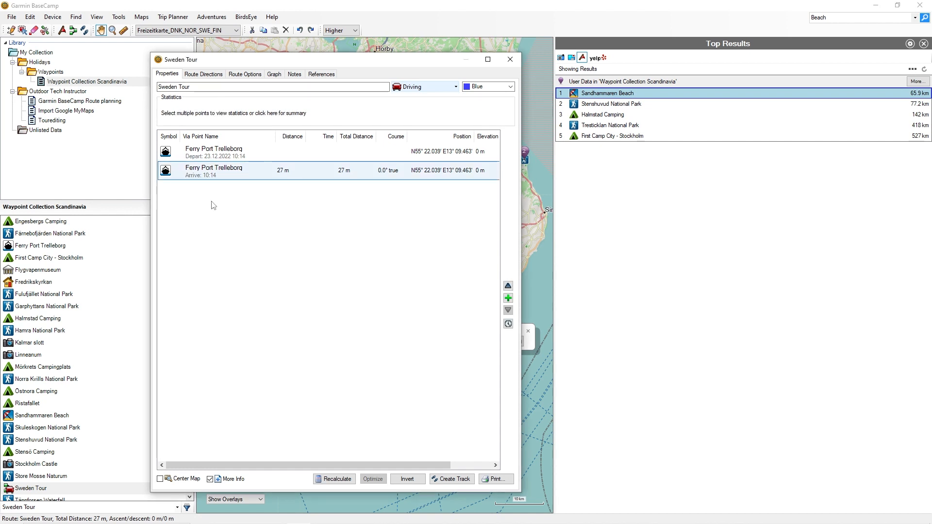
{"action": "right_click", "coordinate": [617, 93]}
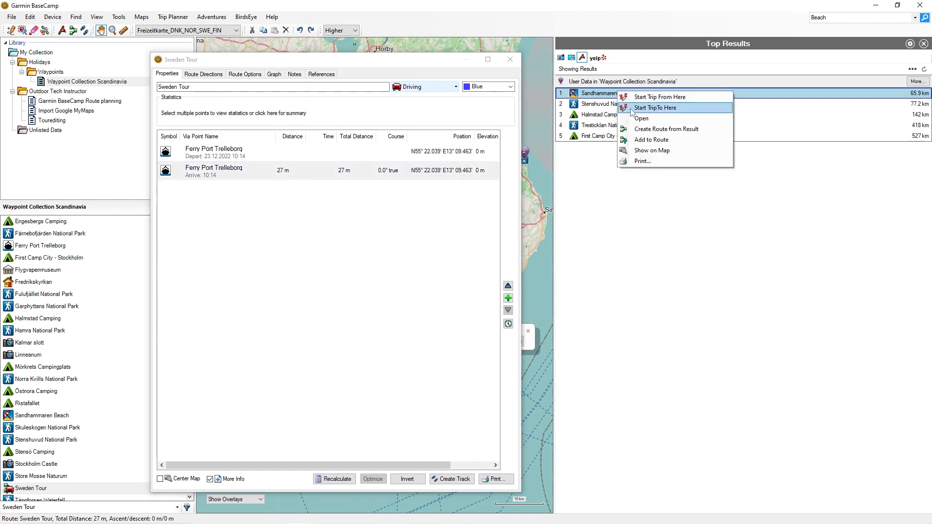
{"action": "left_click", "coordinate": [648, 141]}
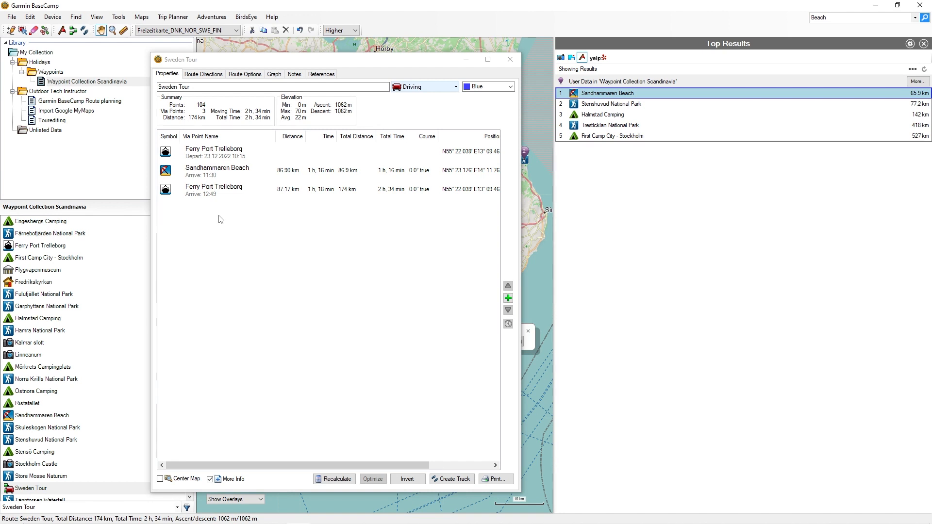
{"action": "left_click", "coordinate": [509, 62]}
{"action": "left_click", "coordinate": [924, 43]}
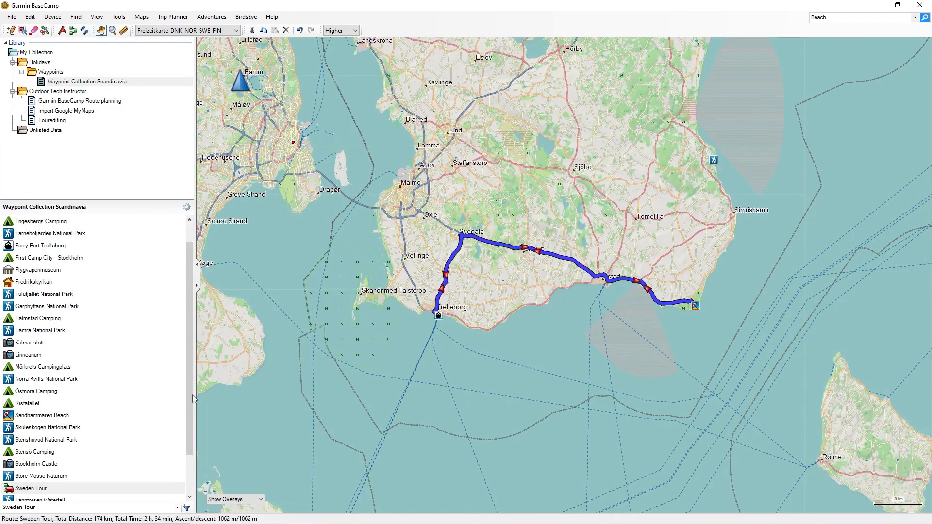
Step: Add the Stenshuvud National Park waypoint to the Sweden Tour route and undo the addition
{"action": "scroll", "coordinate": [20, 436], "scroll_direction": "down", "scroll_amount": 1}
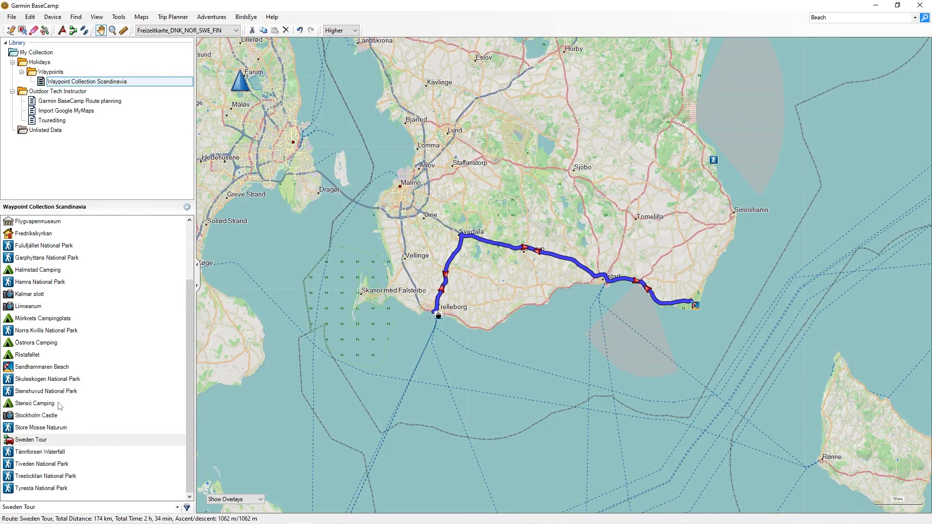
{"action": "left_click", "coordinate": [21, 393]}
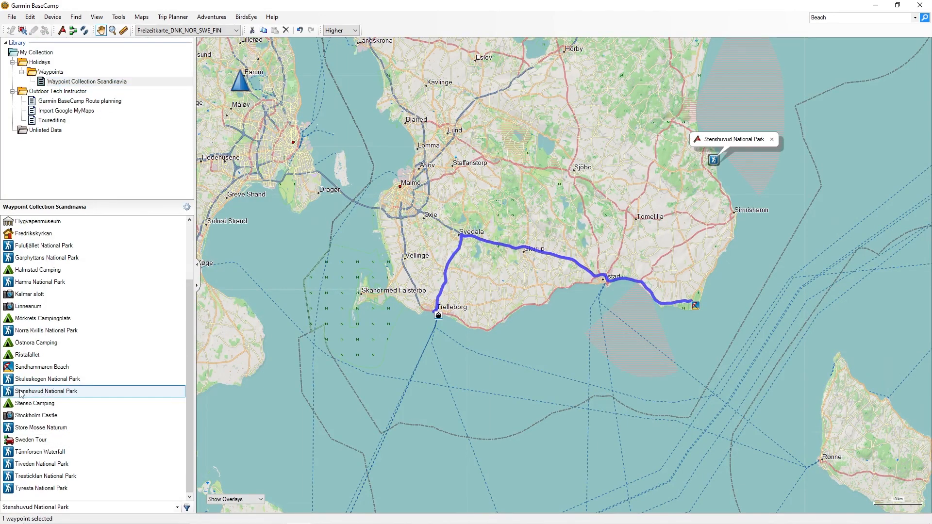
{"action": "left_click", "coordinate": [32, 439]}
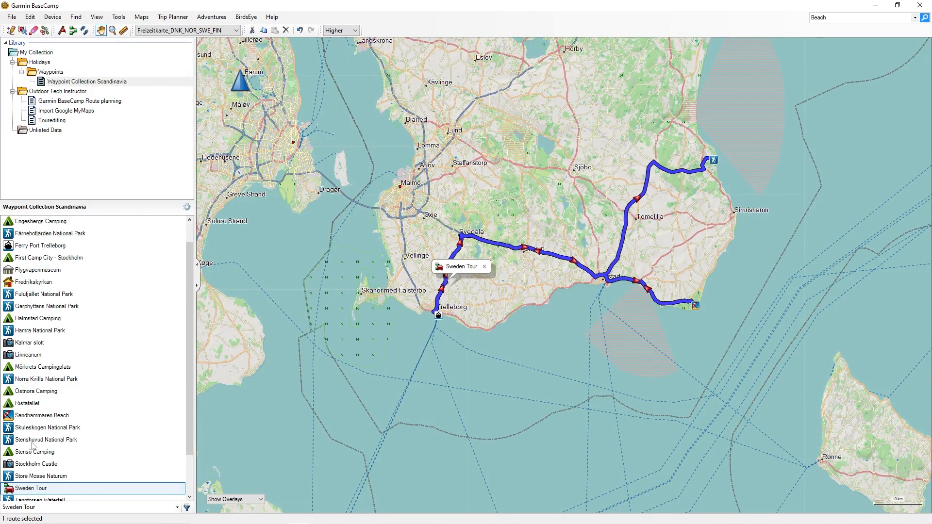
{"action": "double_click", "coordinate": [32, 488]}
{"action": "key", "text": "Escape"}
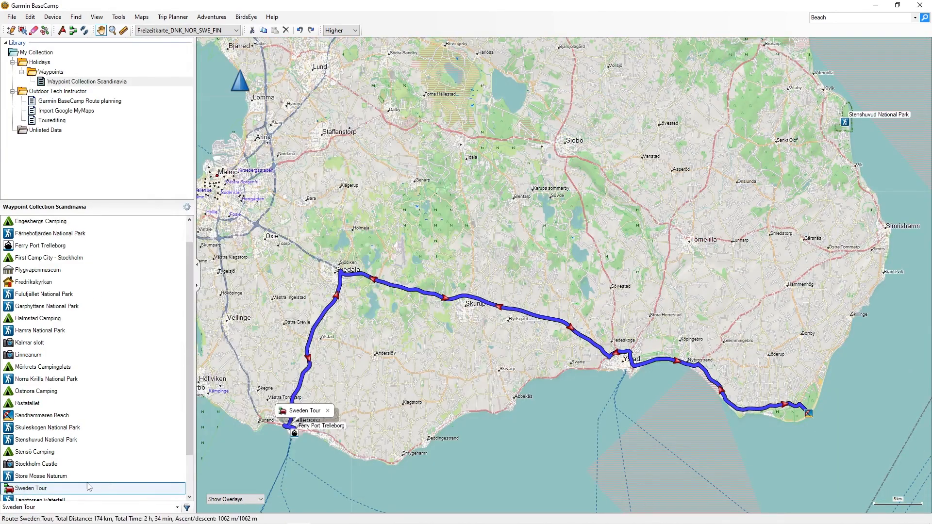
Step: Insert Stenshuvud National Park between Sandhammaren Beach and the final Ferry Port Trelleborg, and recalculate the Sweden Tour route
{"action": "left_click", "coordinate": [34, 442]}
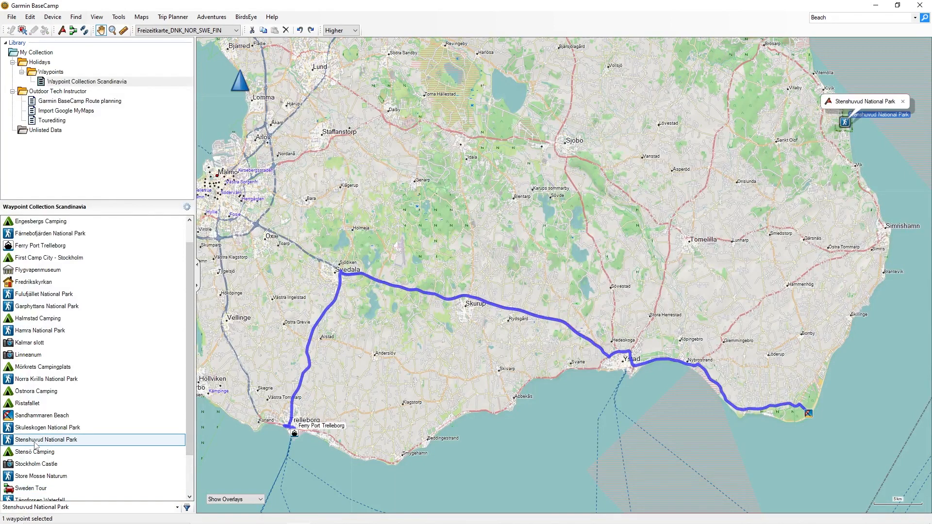
{"action": "double_click", "coordinate": [32, 488]}
{"action": "left_click_drag", "start_coordinate": [35, 488], "coordinate": [222, 182]}
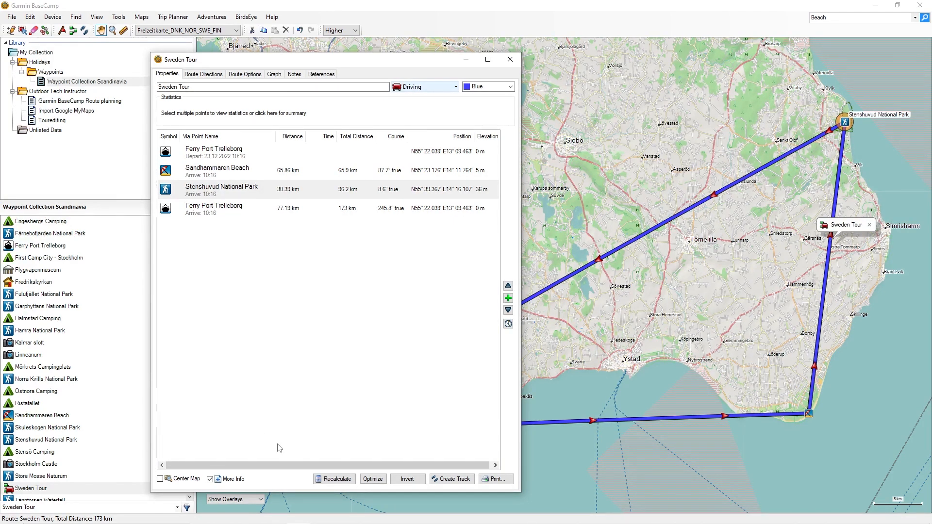
{"action": "left_click", "coordinate": [338, 481]}
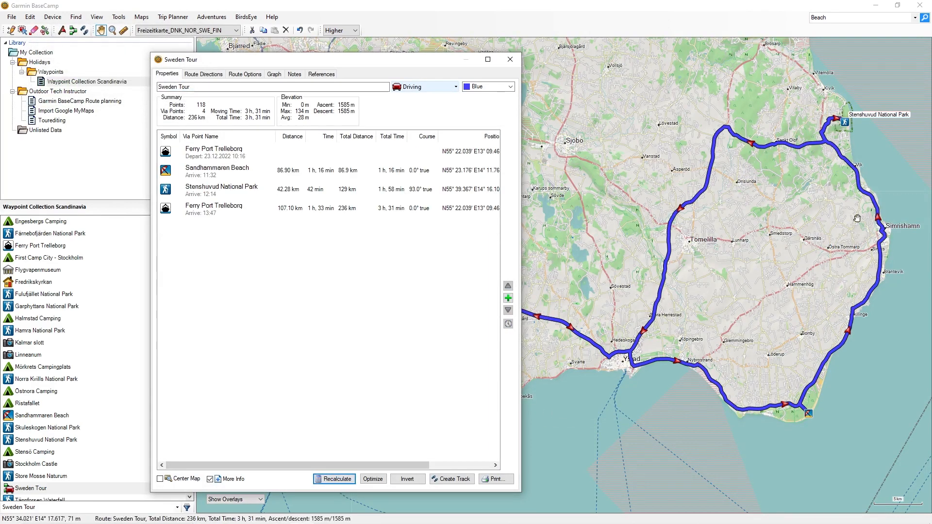
{"action": "scroll", "coordinate": [624, 286], "scroll_direction": "down", "scroll_amount": 2}
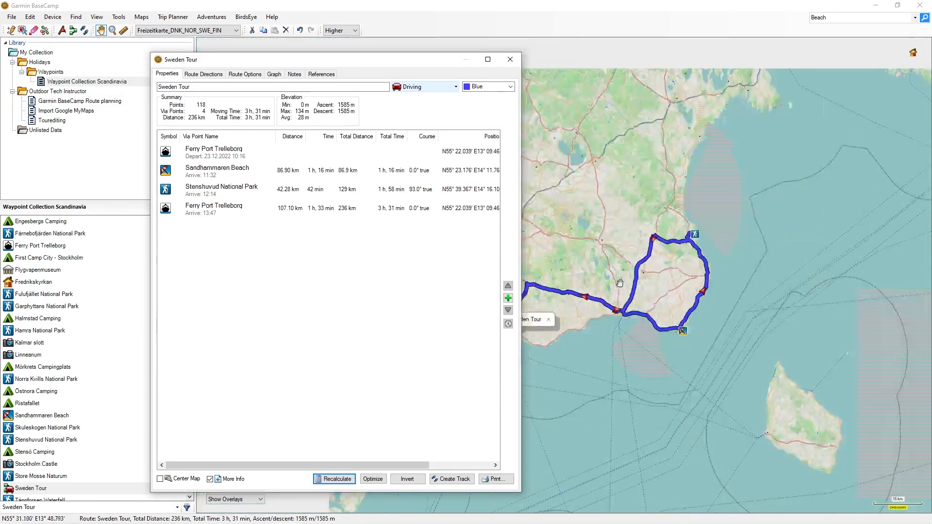
{"action": "left_click", "coordinate": [509, 59]}
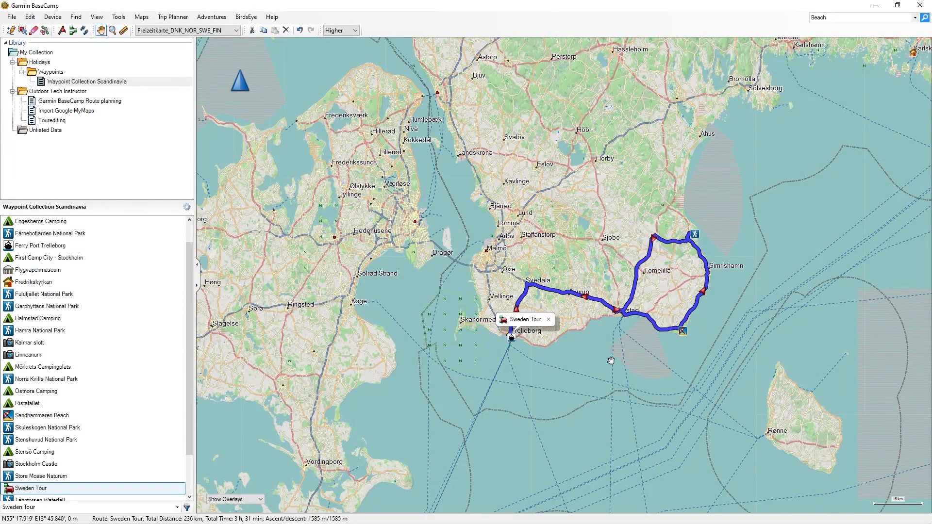
Step: Move Stenshuvud National Park ahead of Sandhammaren Beach in the Sweden Tour route and restore the original order
{"action": "left_click", "coordinate": [525, 319]}
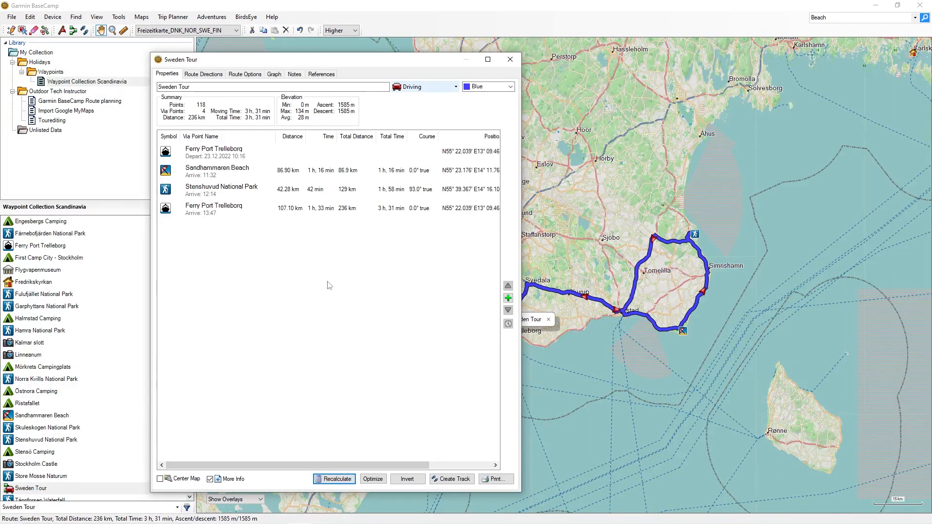
{"action": "left_click_drag", "start_coordinate": [208, 188], "coordinate": [211, 171]}
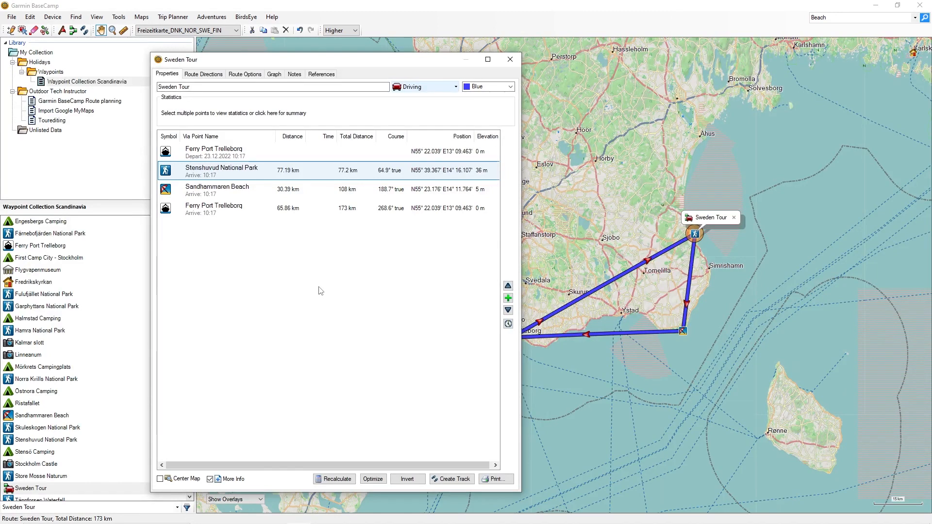
{"action": "left_click", "coordinate": [259, 190]}
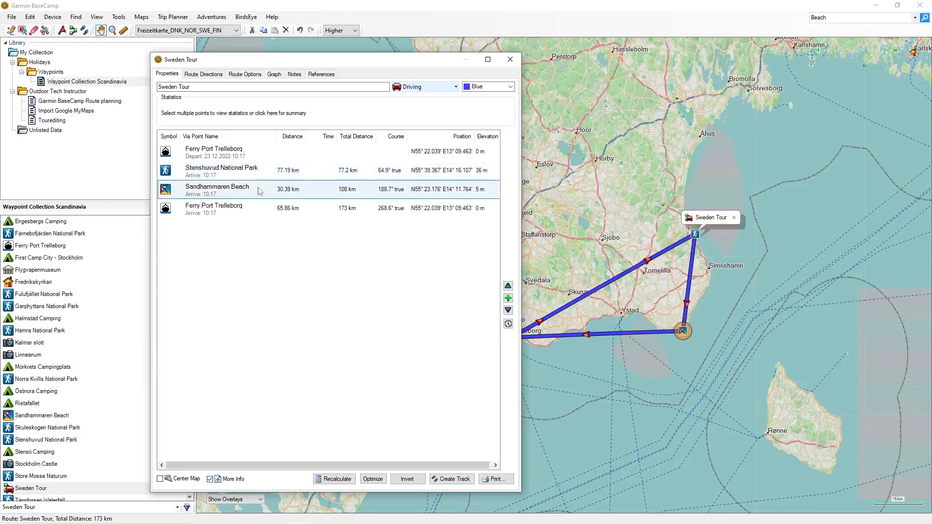
{"action": "left_click", "coordinate": [508, 287]}
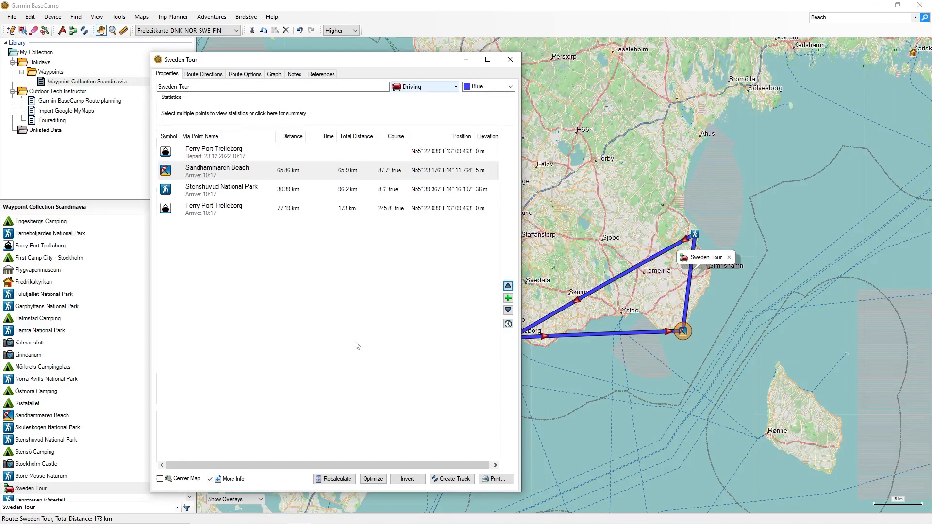
Step: Recalculate the Sweden Tour driving route with its via points in the restored order
{"action": "left_click", "coordinate": [334, 479]}
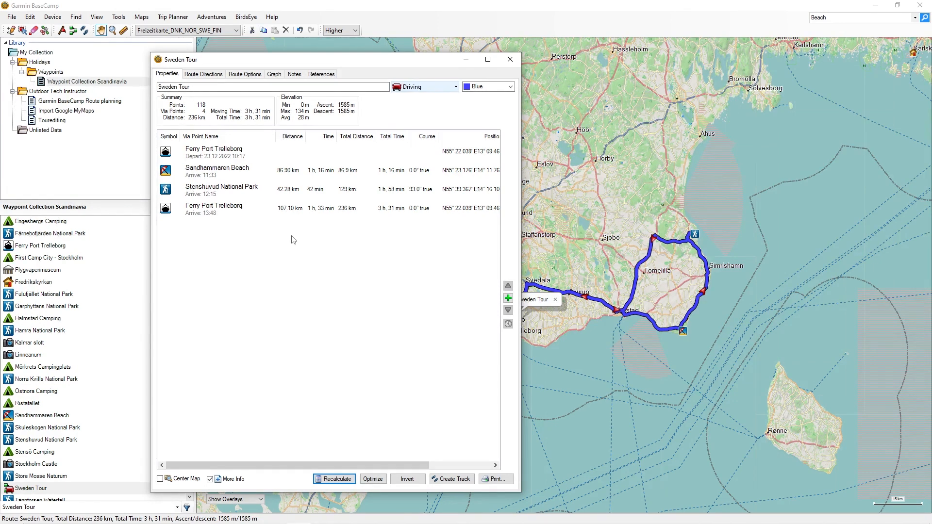
Step: Delete Stenshuvud National Park from the Sweden Tour via points, undo the deletion and close the route properties
{"action": "left_click", "coordinate": [247, 195]}
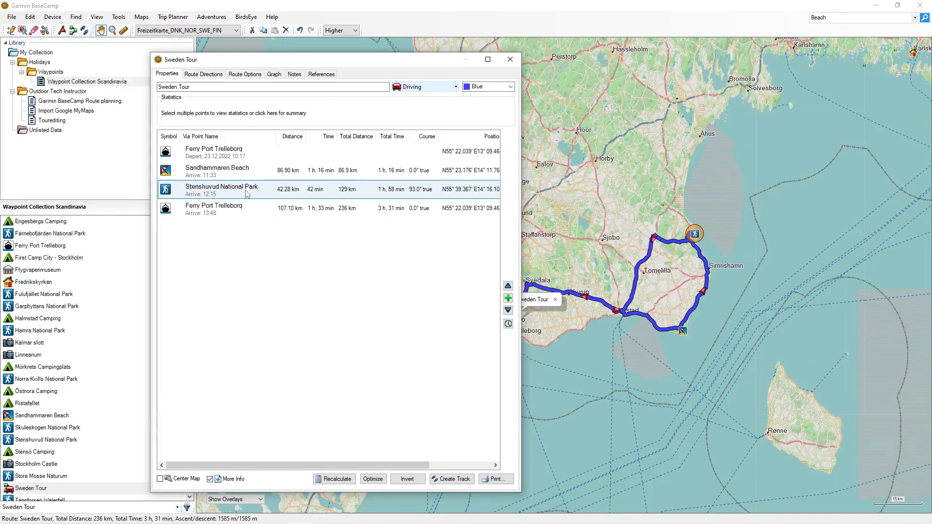
{"action": "key", "text": "Delete"}
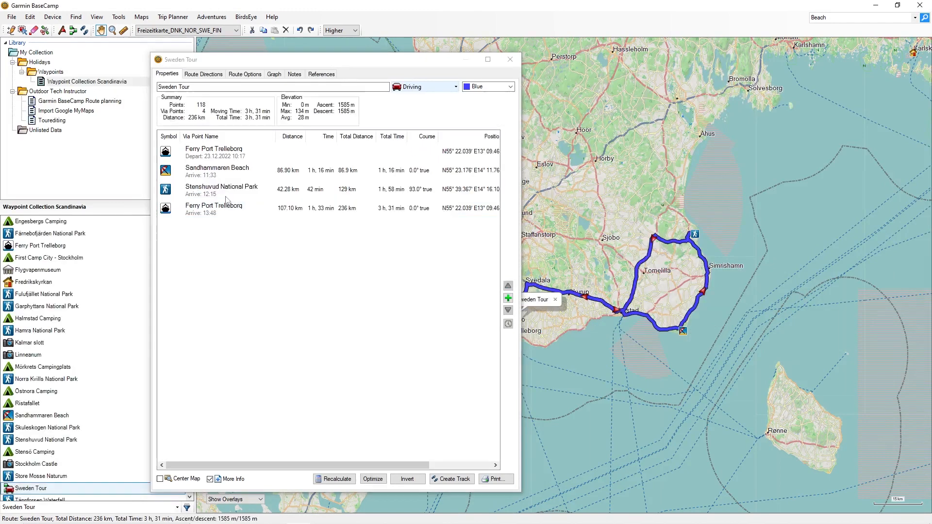
{"action": "right_click", "coordinate": [223, 191]}
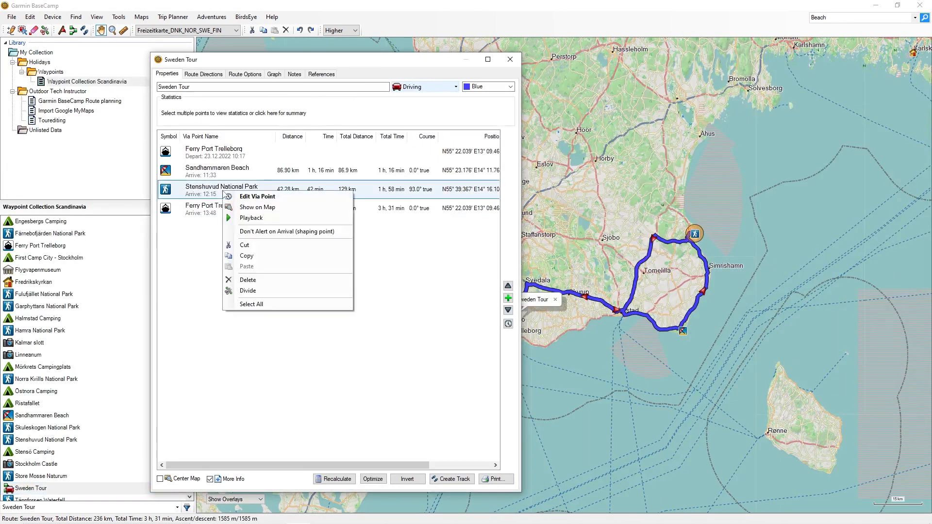
{"action": "left_click", "coordinate": [249, 282]}
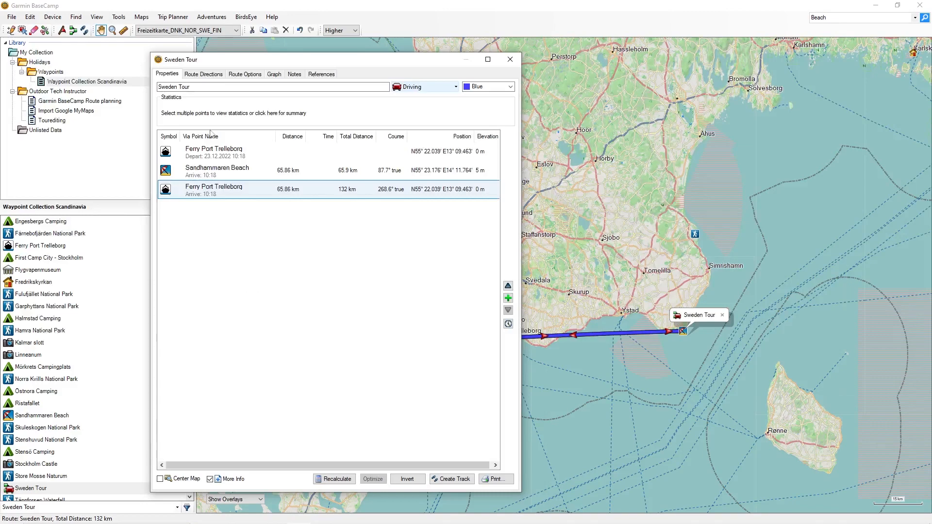
{"action": "key", "text": "ctrl+z"}
{"action": "left_click", "coordinate": [510, 59]}
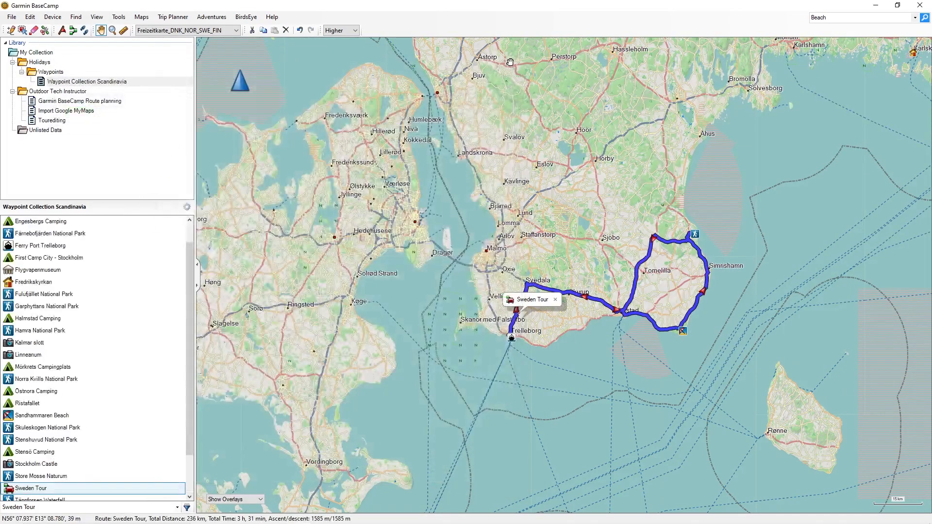
Step: Erase Stenshuvud National Park from the Sweden Tour route on the map with the Erase tool and undo the erasure
{"action": "left_click", "coordinate": [34, 32]}
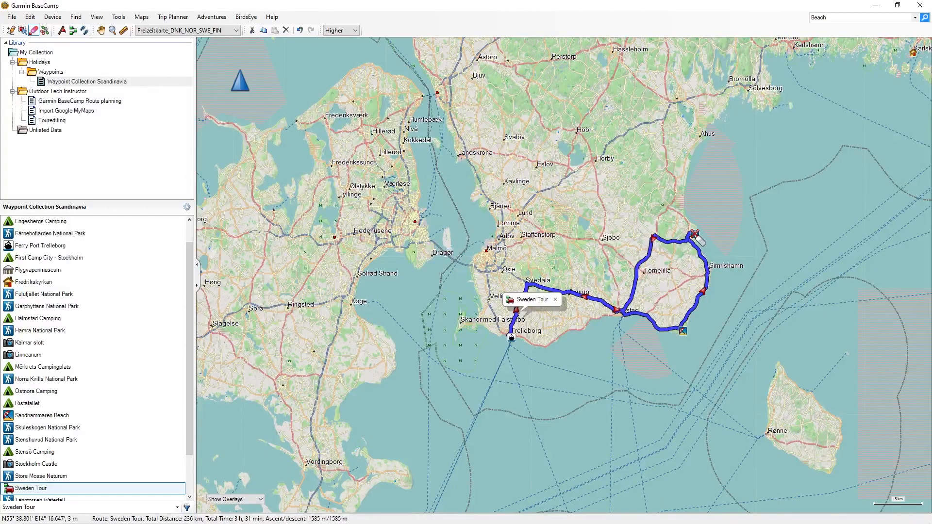
{"action": "left_click", "coordinate": [695, 235]}
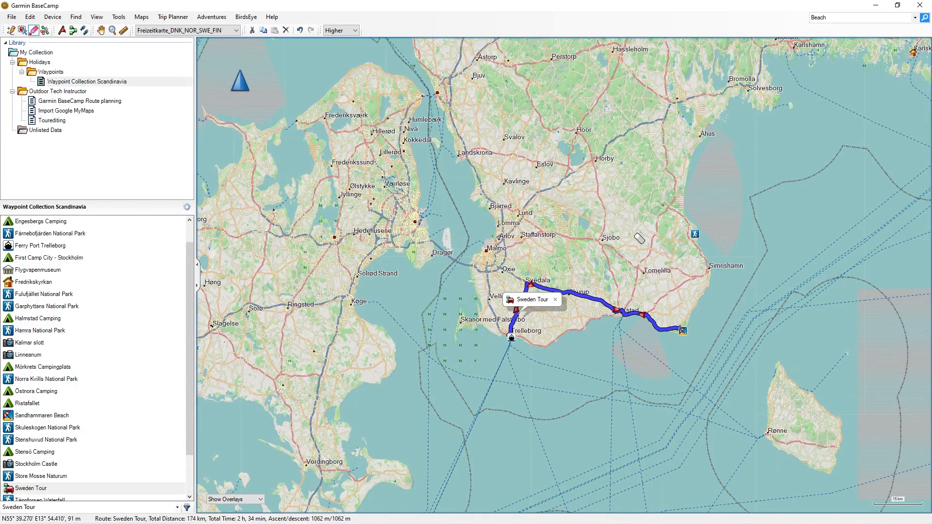
{"action": "left_click", "coordinate": [301, 32]}
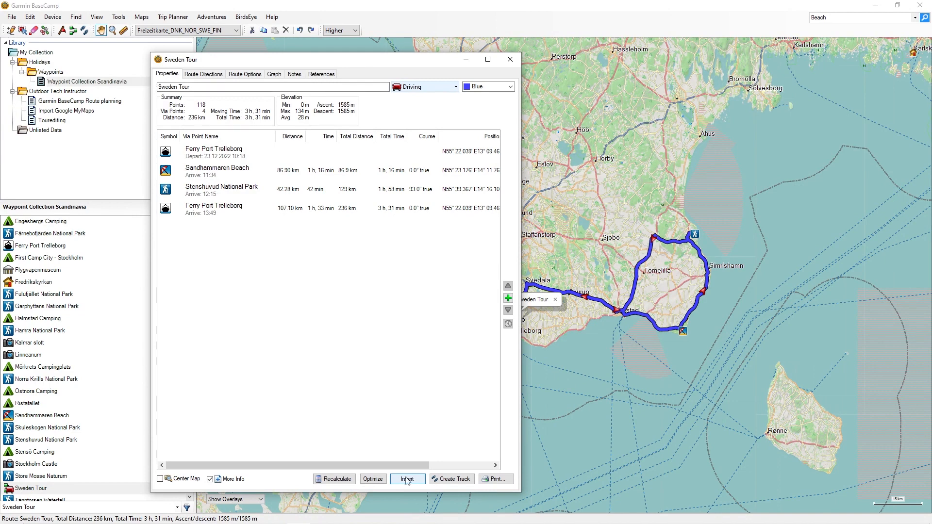
Step: Invert the Sweden Tour route and try adding the text "ffghxdfhg" and a web link to its notes
{"action": "left_click", "coordinate": [406, 479]}
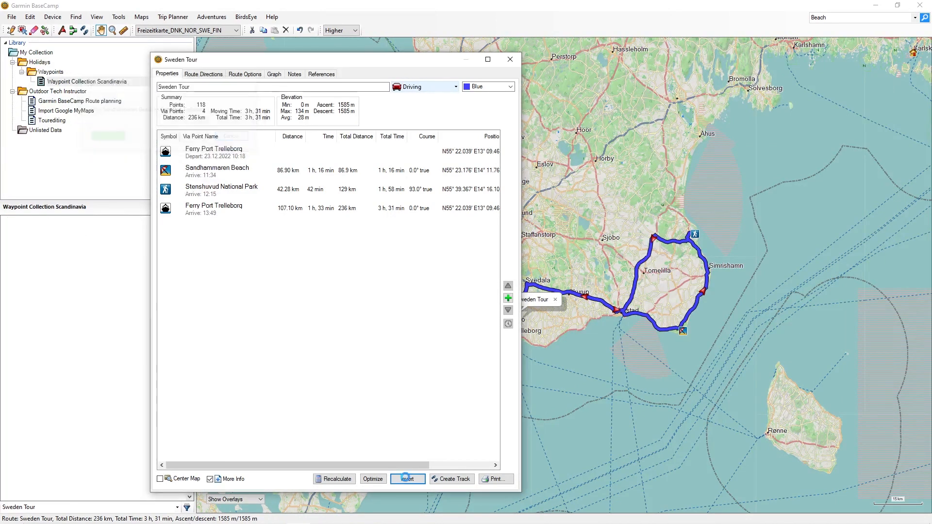
{"action": "left_click", "coordinate": [294, 73]}
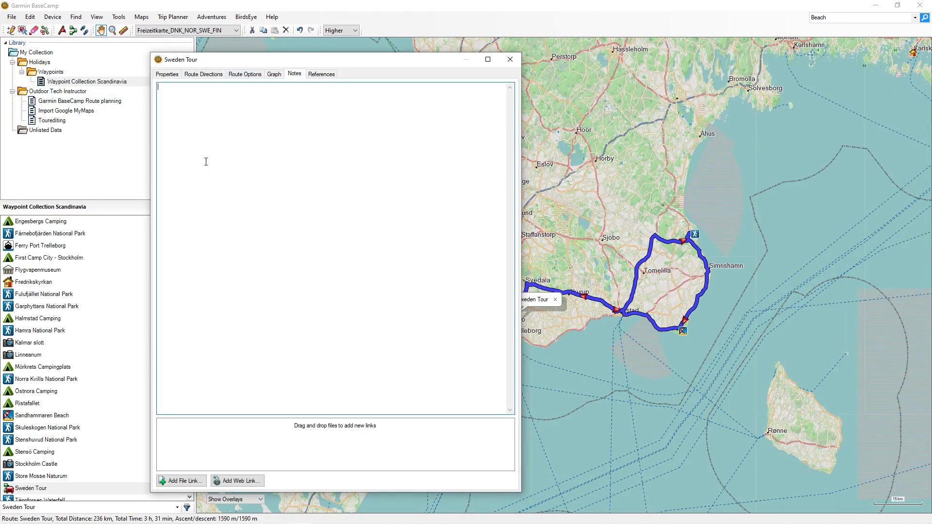
{"action": "type", "text": "ffghxdfhg"}
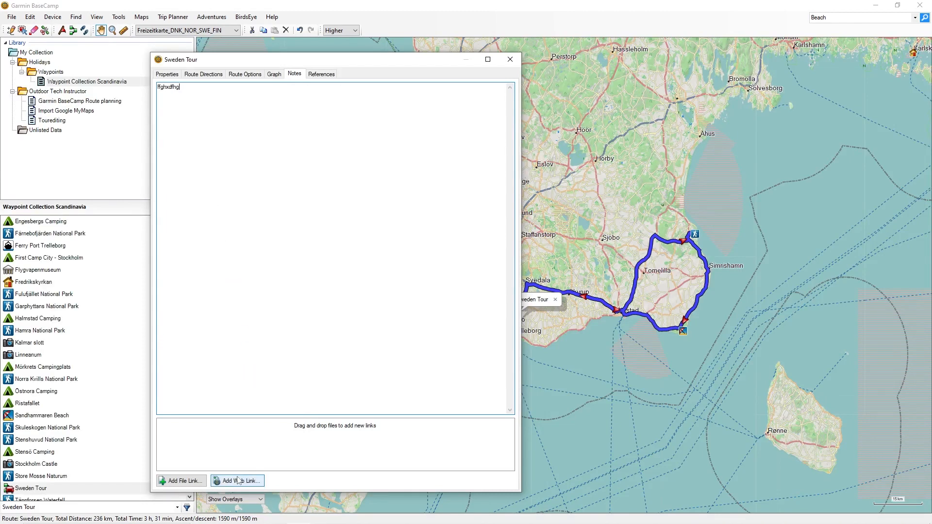
{"action": "left_click", "coordinate": [237, 480]}
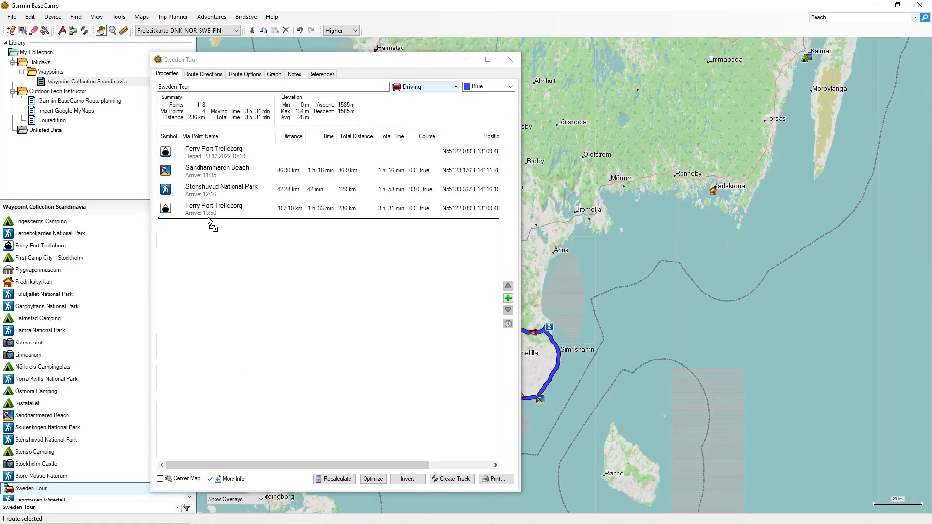
Step: Insert Fredrikskyrkan between Stenshuvud National Park and the final Ferry Port Trelleborg, and add Norra Kvills National Park from the search results to the route
{"action": "left_click_drag", "start_coordinate": [210, 217], "coordinate": [217, 198]}
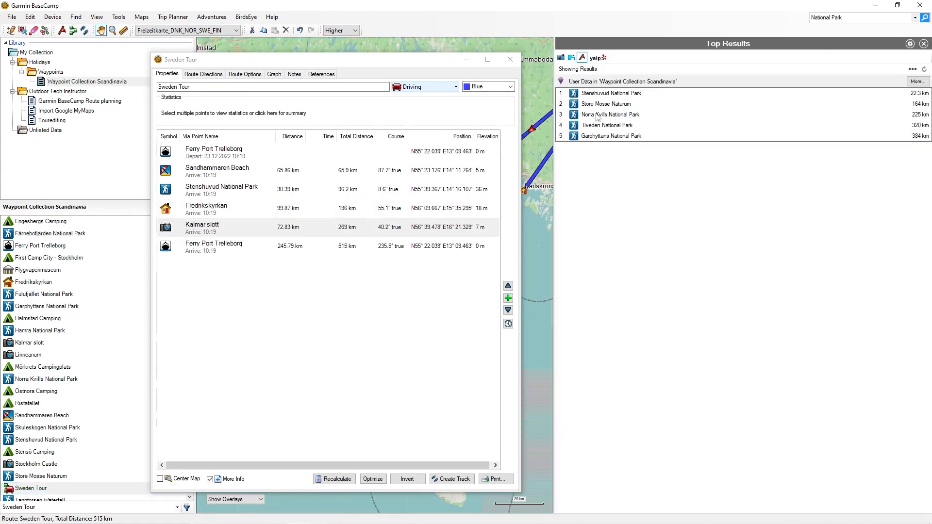
{"action": "left_click", "coordinate": [207, 250]}
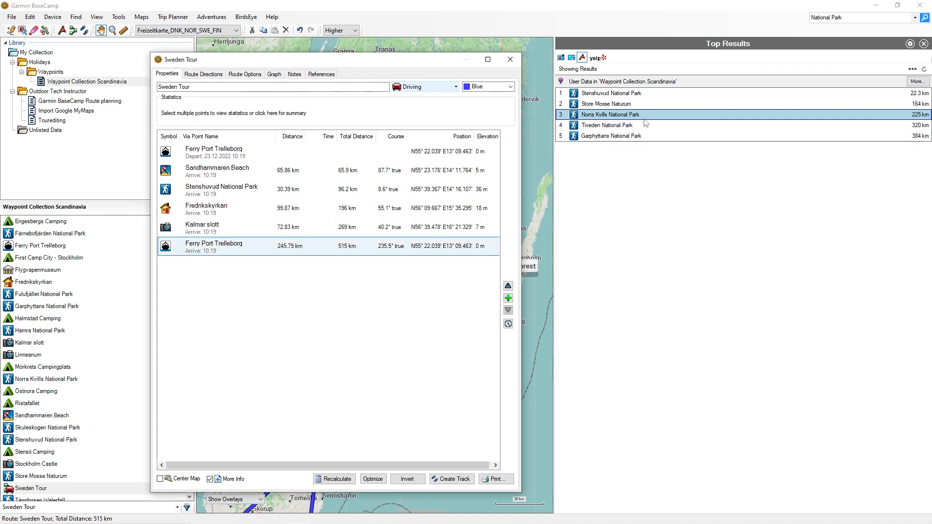
{"action": "right_click", "coordinate": [594, 114]}
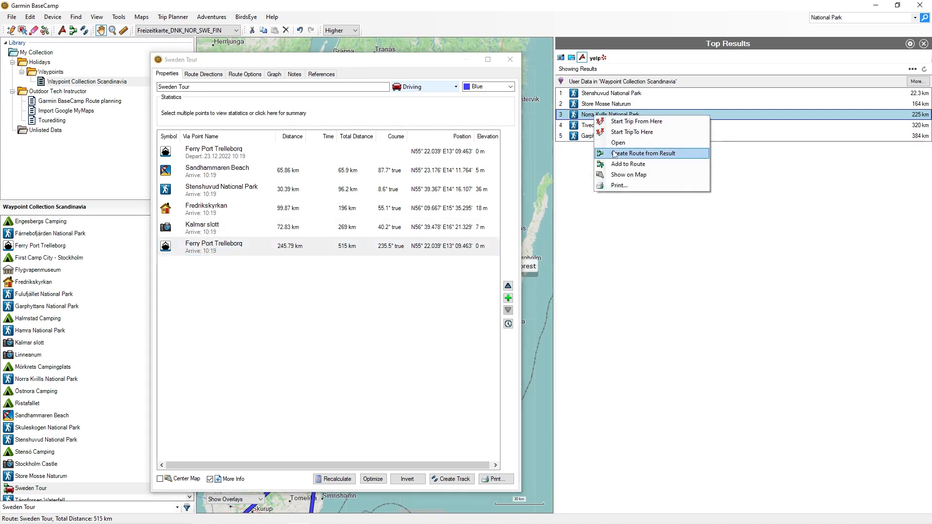
{"action": "left_click", "coordinate": [620, 164]}
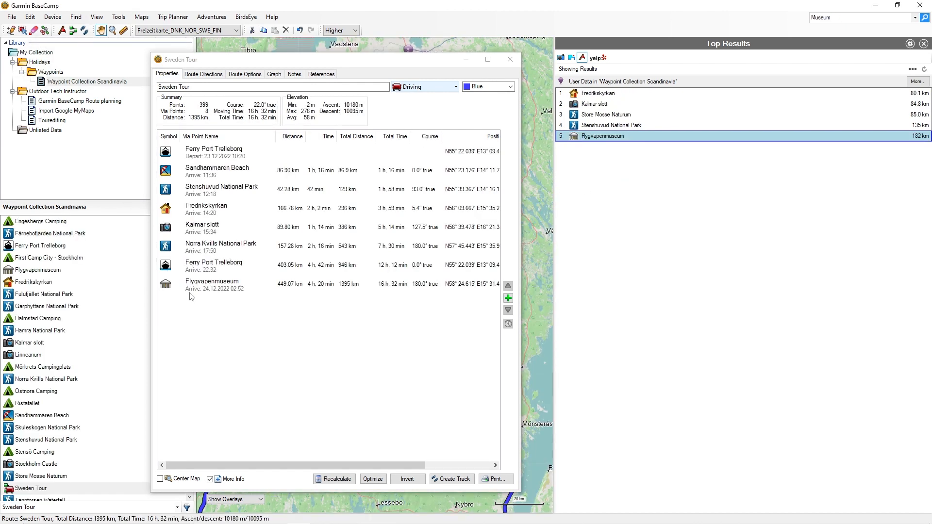
Step: Move Flygvapenmuseum ahead of the final Ferry Port Trelleborg, and add Björnlandets National Park from the search results to the route
{"action": "left_click_drag", "start_coordinate": [192, 289], "coordinate": [194, 257]}
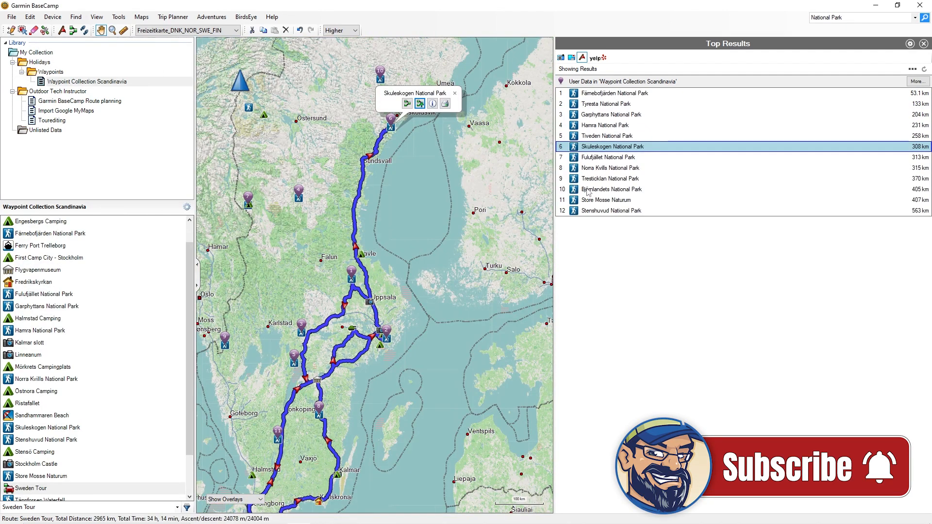
{"action": "left_click", "coordinate": [591, 190]}
{"action": "left_click", "coordinate": [408, 57]}
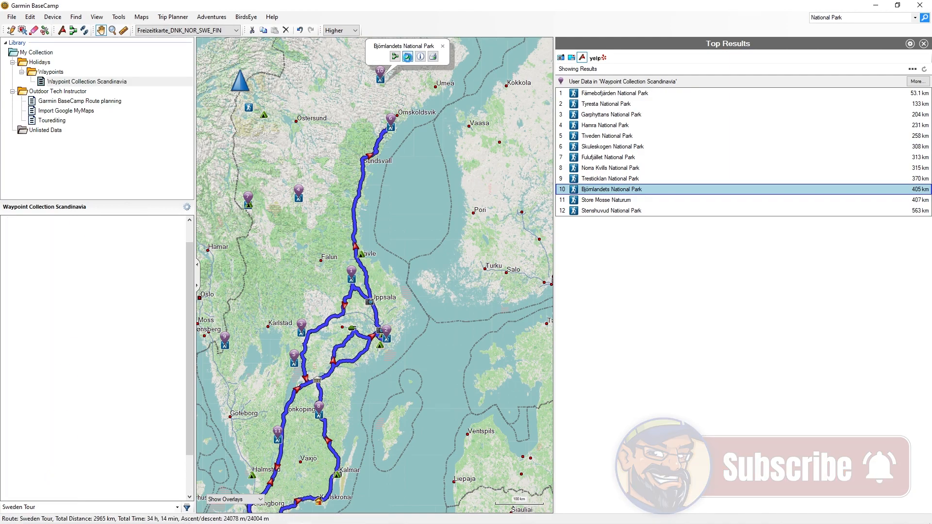